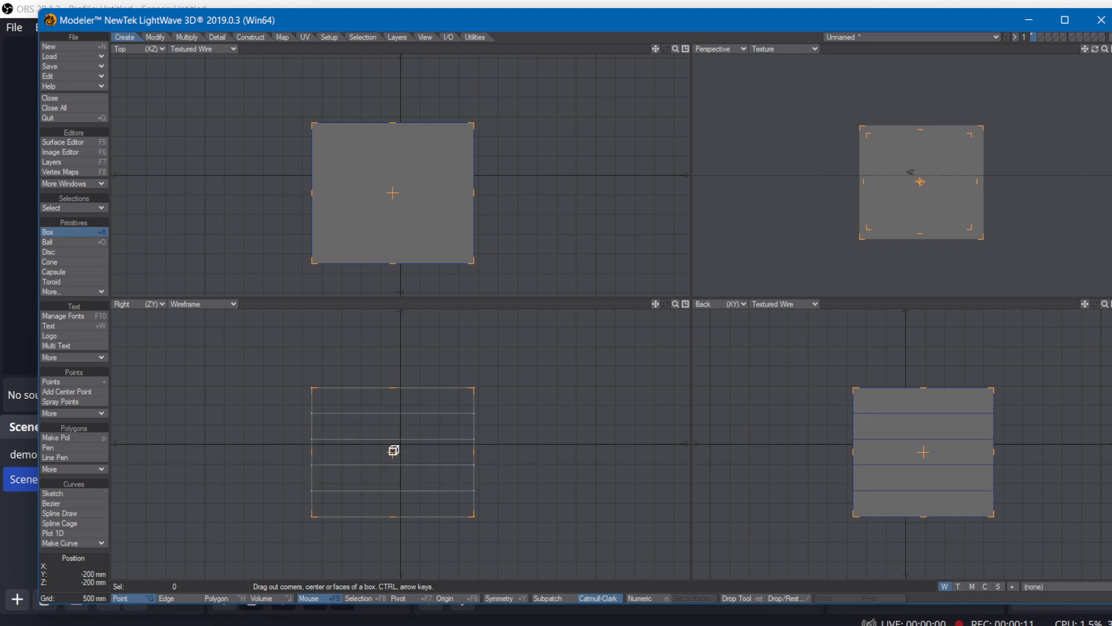
# - Divide the box into seven segments along the Z axis
pyautogui.press('Right')
pyautogui.press('Right')
pyautogui.press('Right')
pyautogui.press('Right')
pyautogui.press('Right')
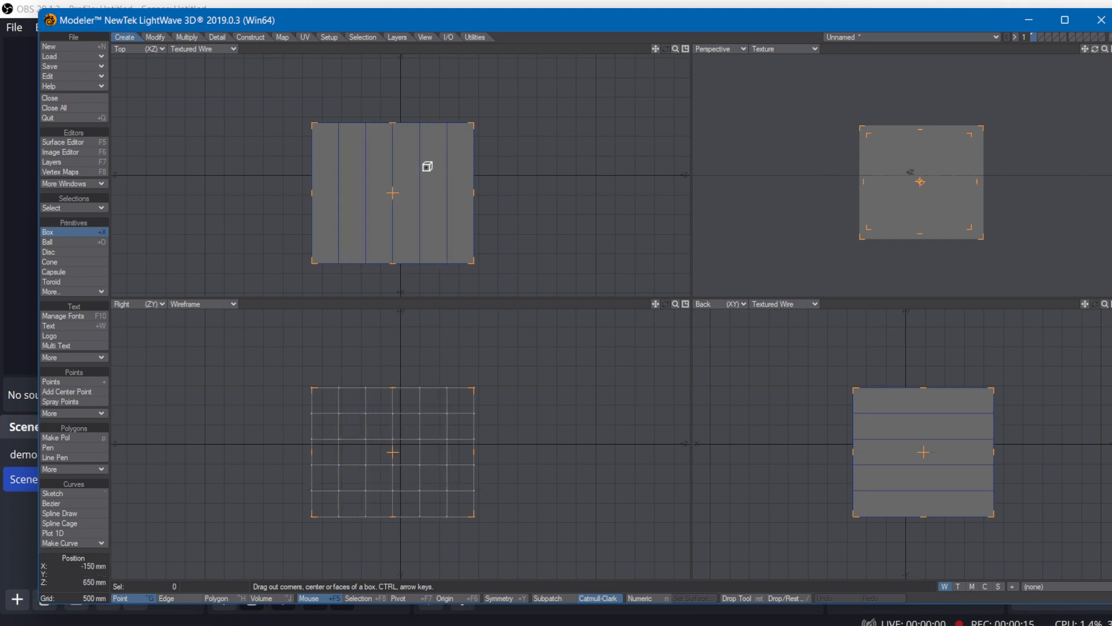
pyautogui.press('Right')
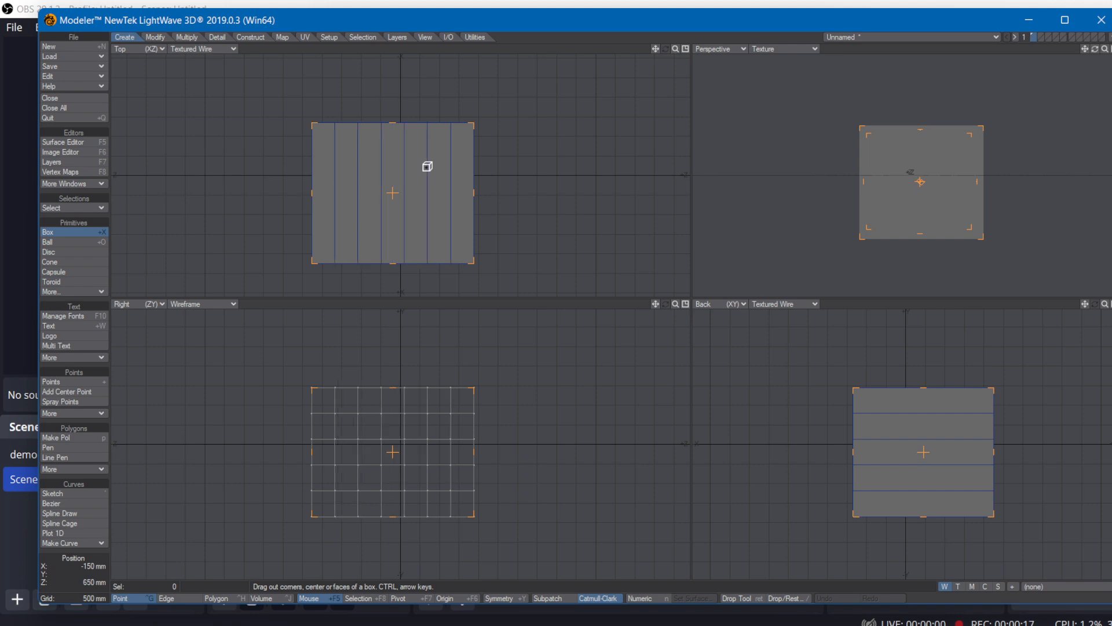
# - Divide the box into six segments along the X axis
pyautogui.press('Up')
pyautogui.press('Up')
pyautogui.press('Up')
pyautogui.press('Up')
pyautogui.press('Up')
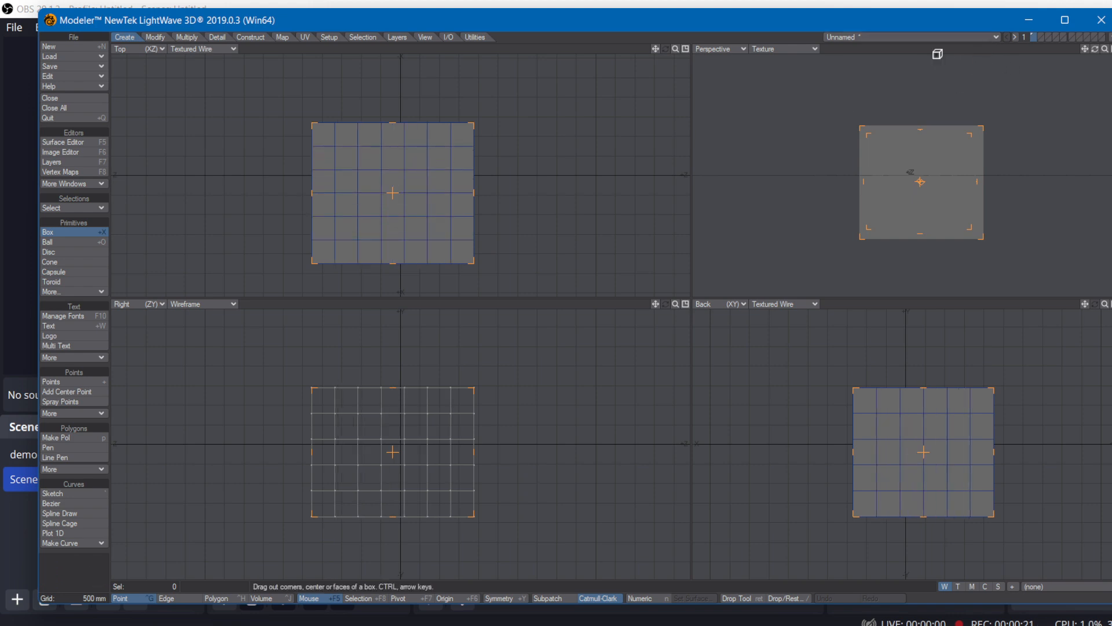
# - Orbit the Perspective view to an angled view, display it as Textured Wire, and commit the segmented box
pyautogui.click(814, 50)
pyautogui.click(999, 98)
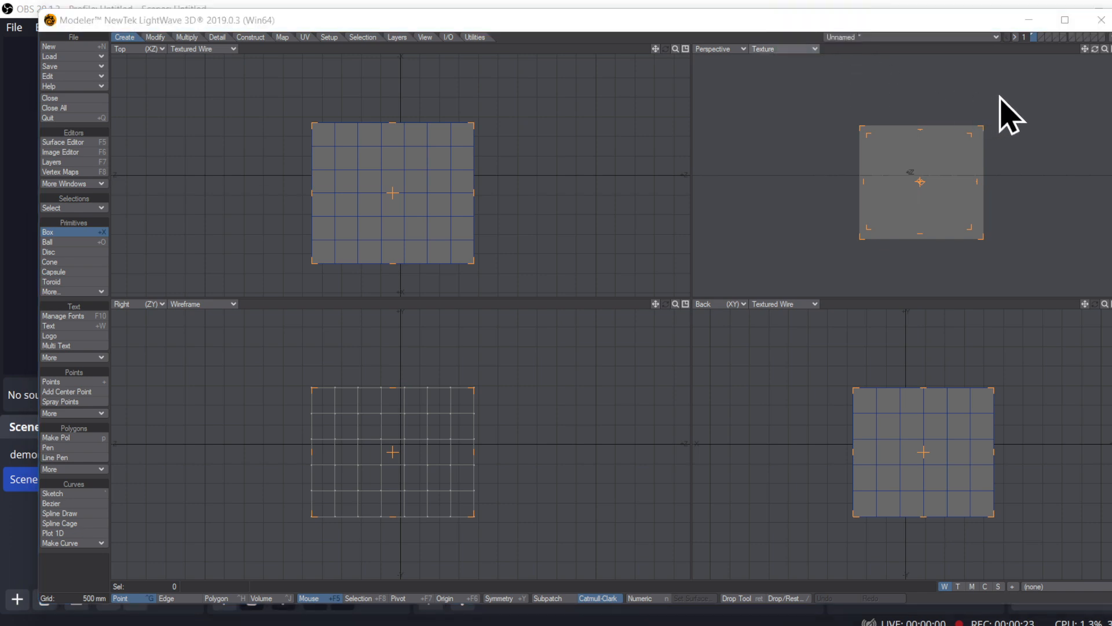
pyautogui.moveTo(1095, 49); pyautogui.dragTo(1072, 78)
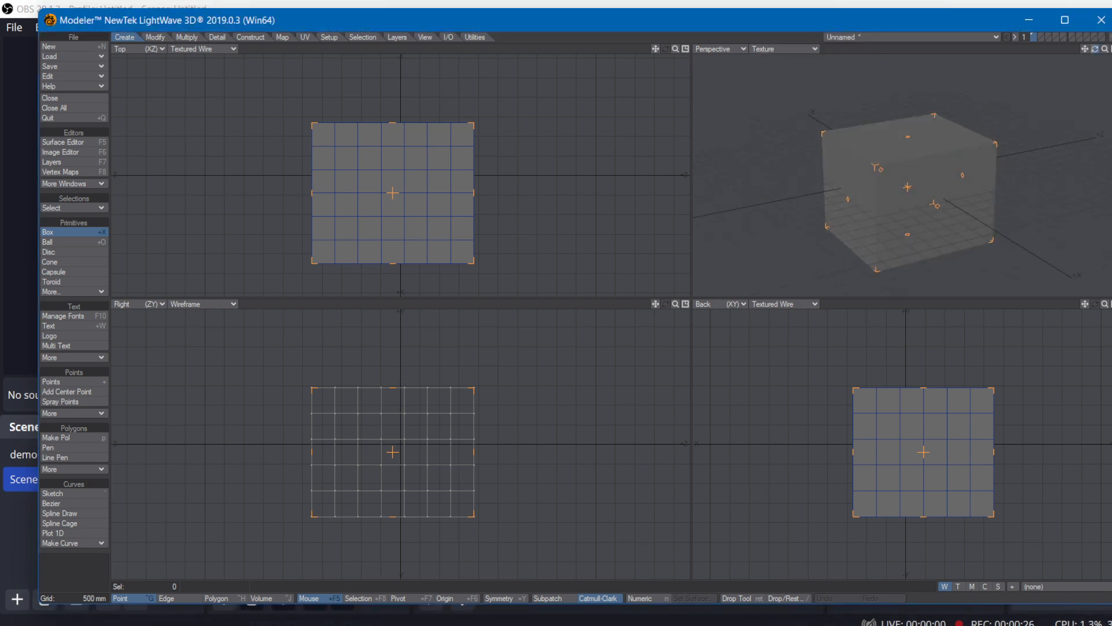
pyautogui.click(777, 50)
pyautogui.click(782, 110)
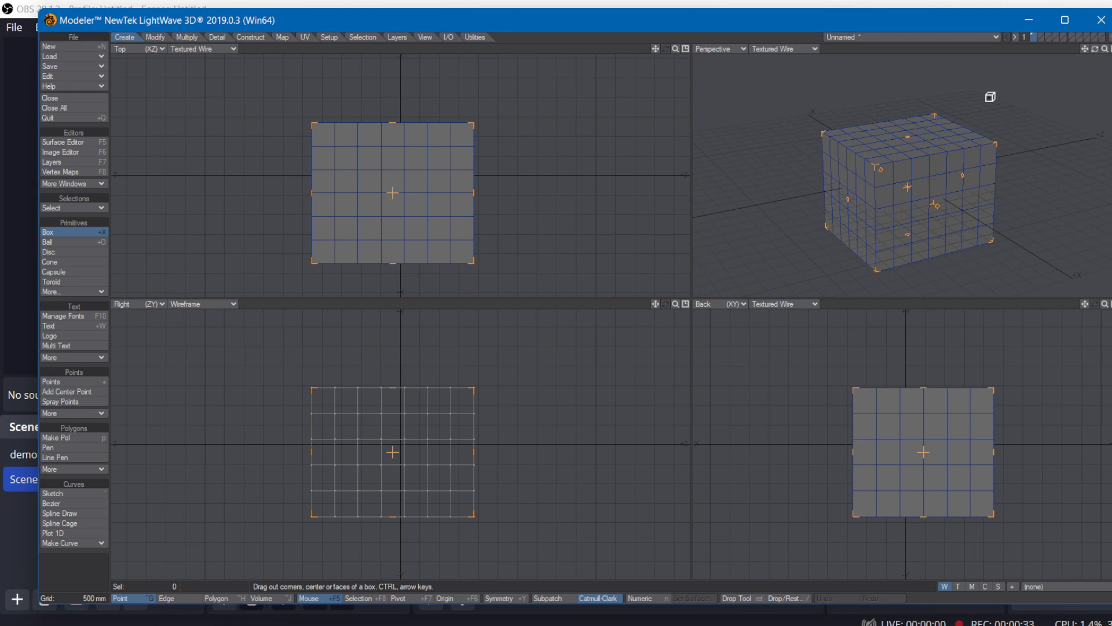
pyautogui.press('Return')
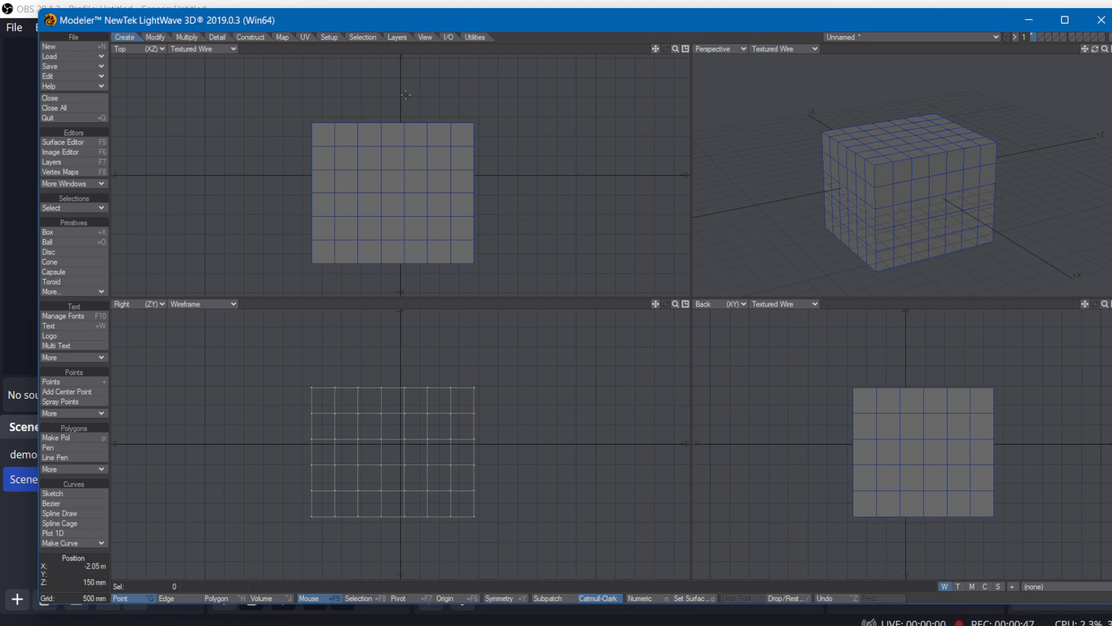
# - Select the points around the box's -X/+Z corner in the Top view using lasso and individual point picks
pyautogui.moveTo(405, 95)
pyautogui.mouseDown(button='right')
pyautogui.moveTo(551, 173)
pyautogui.moveTo(397, 162)
pyautogui.moveTo(400, 88)
pyautogui.moveTo(431, 93)
pyautogui.mouseUp(button='right')
pyautogui.click(542, 131)
pyautogui.click(452, 144)
pyautogui.click(451, 170)
pyautogui.click(425, 170)
pyautogui.moveTo(402, 87)
pyautogui.mouseDown(button='right')
pyautogui.moveTo(534, 155)
pyautogui.moveTo(426, 180)
pyautogui.moveTo(400, 88)
pyautogui.mouseUp(button='right')
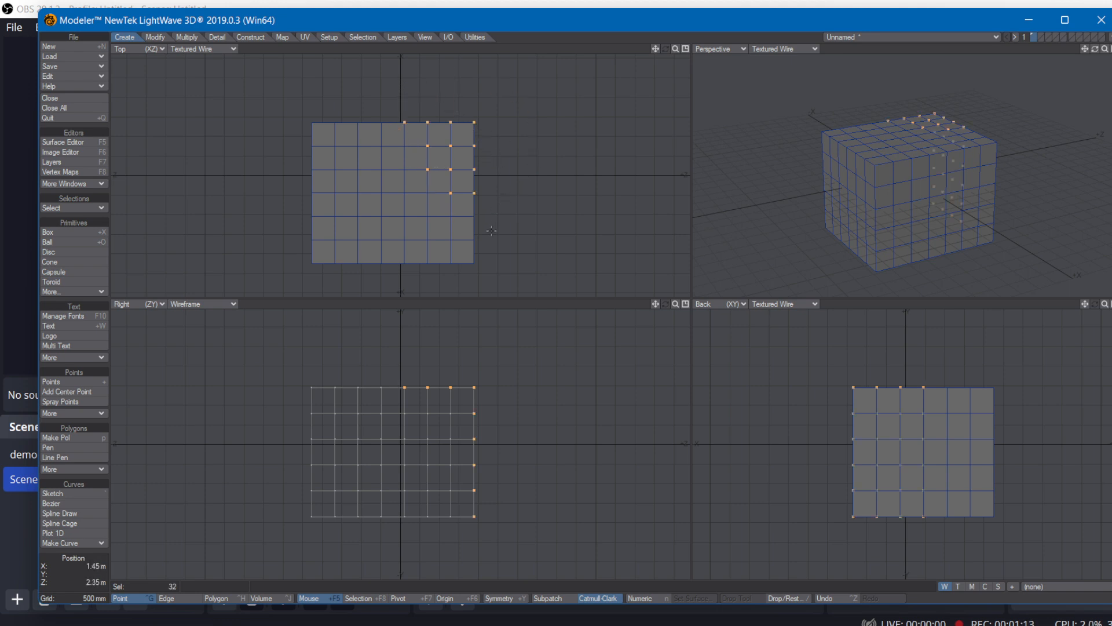
# - Lasso further groups of points around the box in the Top view, then clear the point selection
pyautogui.moveTo(494, 212)
pyautogui.mouseDown(button='right')
pyautogui.moveTo(449, 193)
pyautogui.moveTo(369, 252)
pyautogui.mouseUp(button='right')
pyautogui.moveTo(497, 286)
pyautogui.mouseDown(button='right')
pyautogui.moveTo(524, 238)
pyautogui.moveTo(480, 200)
pyautogui.mouseUp(button='right')
pyautogui.moveTo(371, 86)
pyautogui.mouseDown(button='right')
pyautogui.moveTo(441, 202)
pyautogui.moveTo(363, 188)
pyautogui.moveTo(366, 113)
pyautogui.mouseUp(button='right')
pyautogui.moveTo(446, 102)
pyautogui.mouseDown(button='right')
pyautogui.moveTo(501, 184)
pyautogui.moveTo(448, 205)
pyautogui.mouseUp(button='right')
pyautogui.moveTo(415, 102); pyautogui.dragTo(413, 103, button='right')
pyautogui.moveTo(518, 221); pyautogui.dragTo(422, 190, button='right')
pyautogui.moveTo(519, 218); pyautogui.dragTo(518, 221, button='right')
pyautogui.moveTo(448, 164)
pyautogui.mouseDown(button='right')
pyautogui.moveTo(403, 83)
pyautogui.moveTo(347, 103)
pyautogui.moveTo(345, 119)
pyautogui.mouseUp(button='right')
pyautogui.press('/')
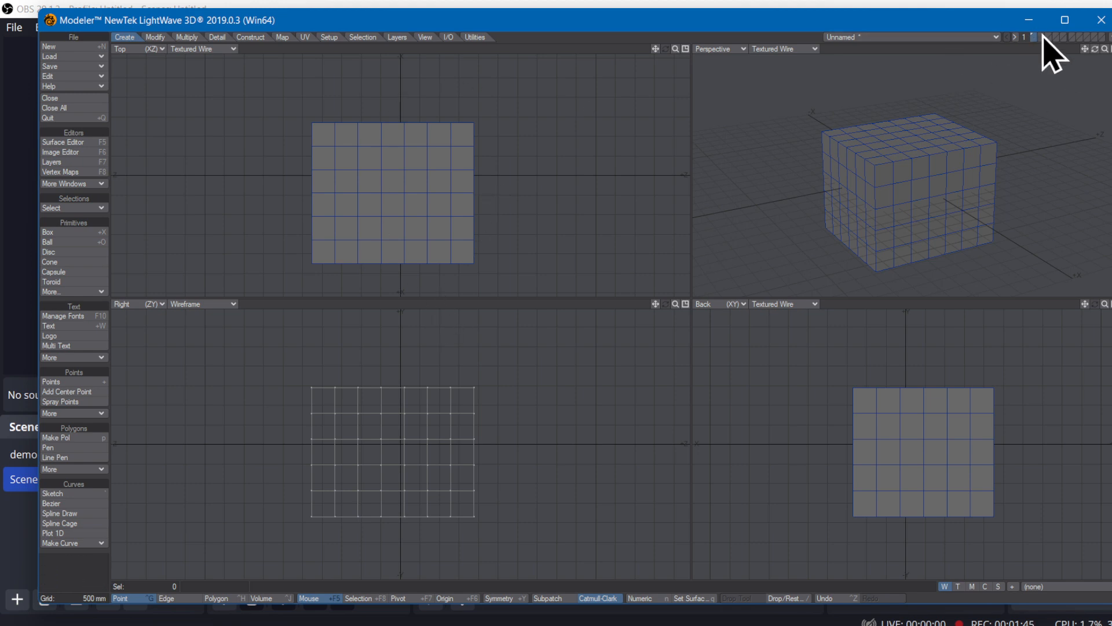
# - In edge mode, sweep-select edges across the box's top face, lasso those around the -X/+Z corner, and clear the selection
pyautogui.moveTo(1095, 49); pyautogui.dragTo(1064, 55)
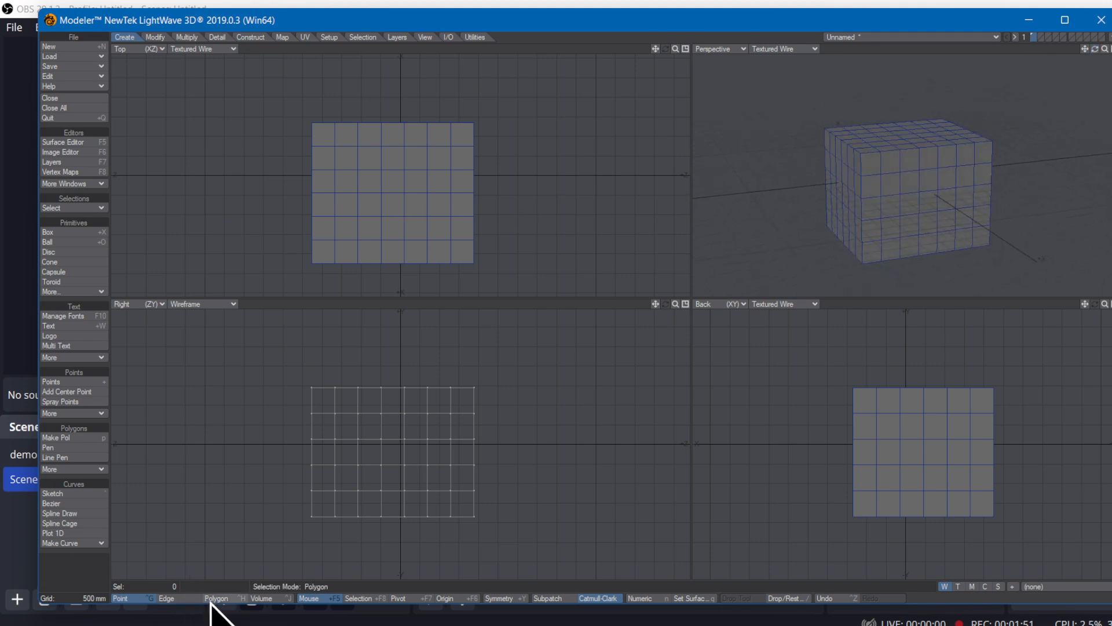
pyautogui.click(188, 598)
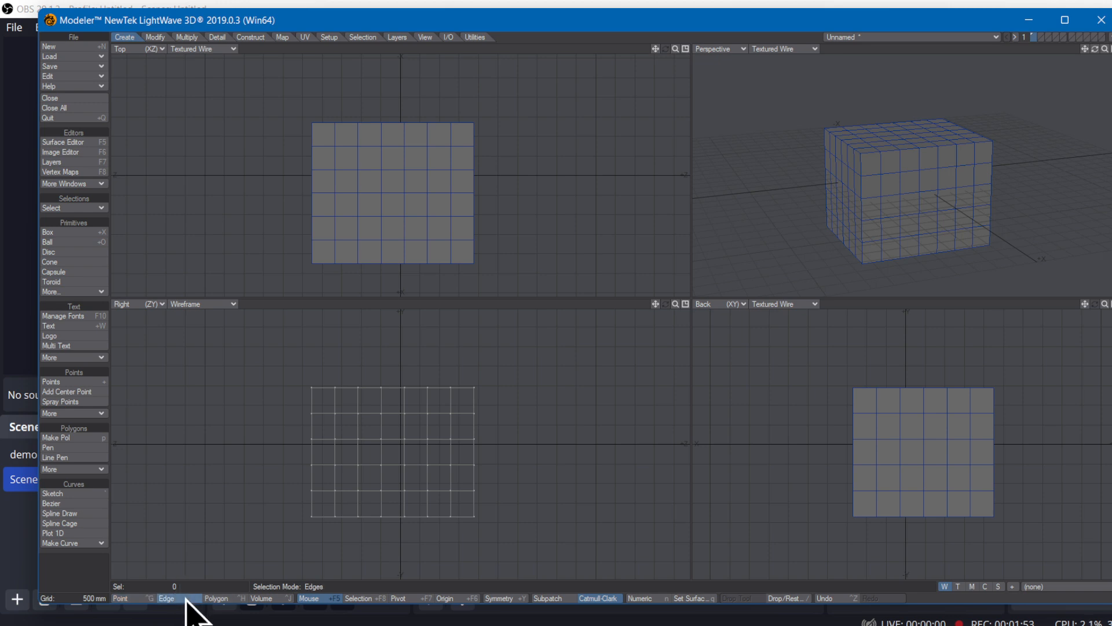
pyautogui.click(313, 150)
pyautogui.moveTo(313, 150)
pyautogui.mouseDown()
pyautogui.moveTo(371, 226)
pyautogui.moveTo(442, 214)
pyautogui.moveTo(435, 165)
pyautogui.moveTo(340, 138)
pyautogui.moveTo(326, 165)
pyautogui.moveTo(335, 239)
pyautogui.moveTo(374, 257)
pyautogui.mouseUp()
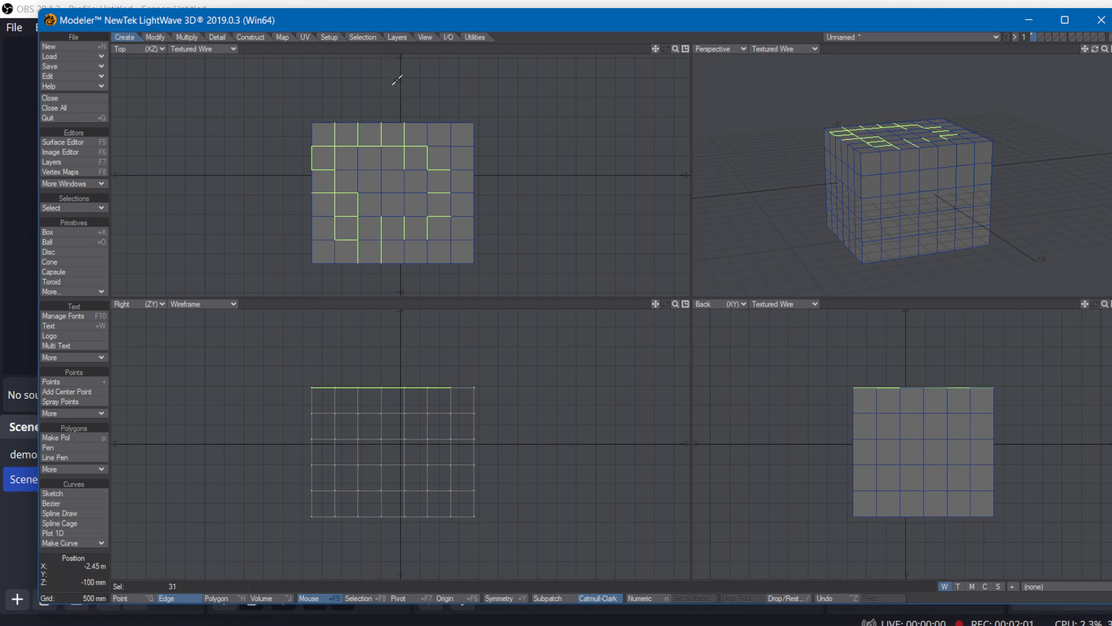
pyautogui.moveTo(397, 80)
pyautogui.mouseDown(button='right')
pyautogui.moveTo(476, 96)
pyautogui.moveTo(503, 207)
pyautogui.moveTo(377, 179)
pyautogui.moveTo(411, 73)
pyautogui.moveTo(449, 87)
pyautogui.moveTo(487, 199)
pyautogui.moveTo(362, 152)
pyautogui.moveTo(393, 74)
pyautogui.mouseUp(button='right')
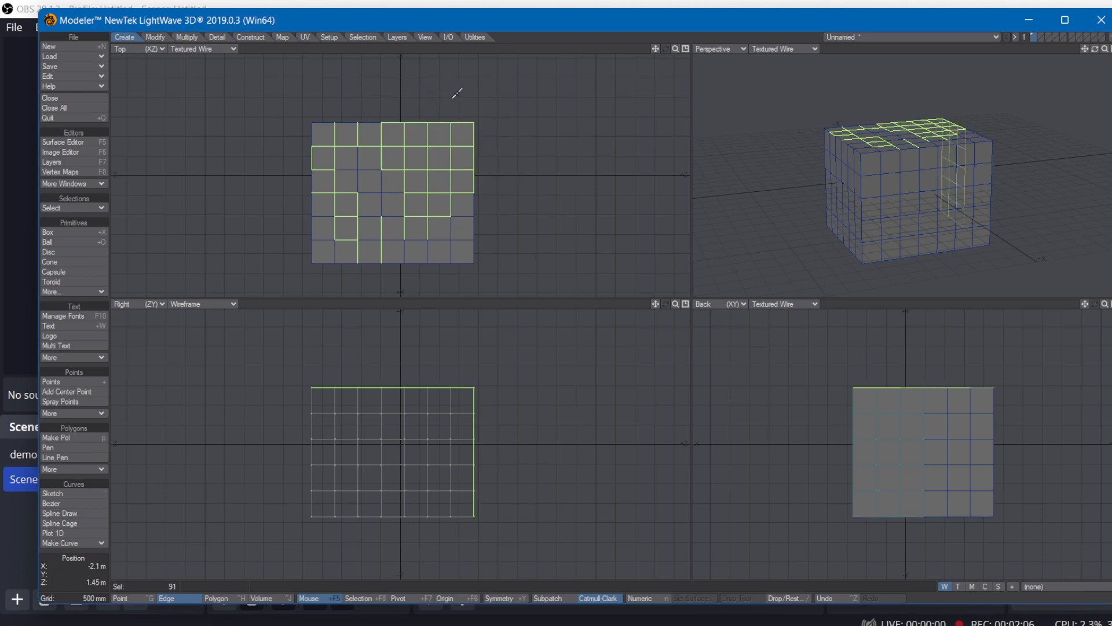
pyautogui.click(496, 161)
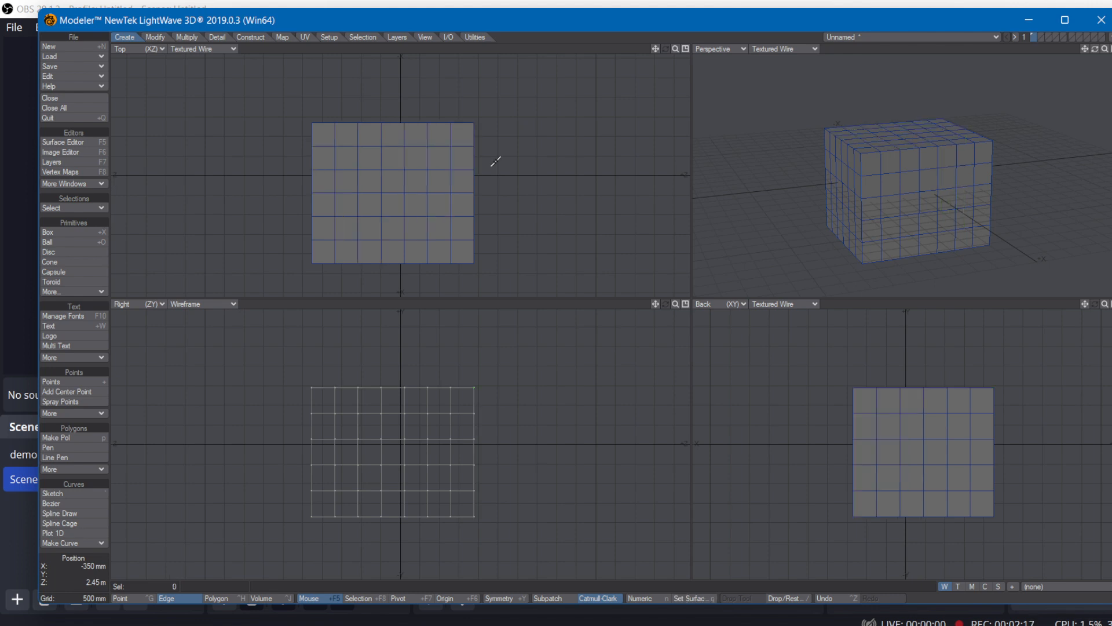
# - In polygon mode, lasso the polygons at the box's -X/+Z corner and add scattered individual polygons on the top face
pyautogui.hotkey('ctrl', 'h')
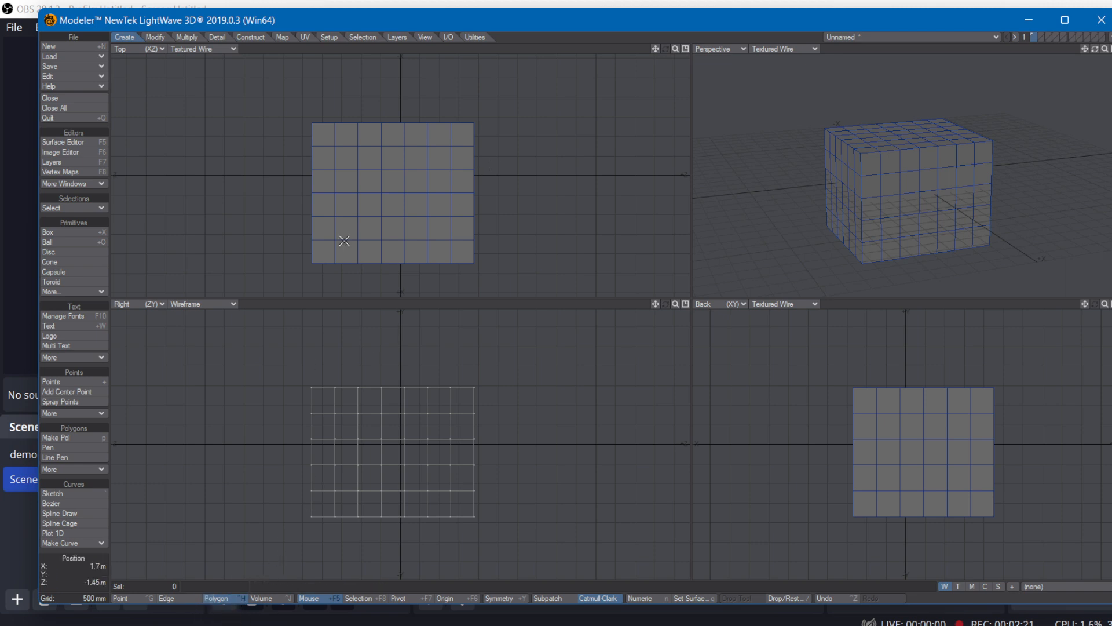
pyautogui.moveTo(361, 88)
pyautogui.mouseDown(button='right')
pyautogui.moveTo(519, 157)
pyautogui.moveTo(429, 213)
pyautogui.moveTo(370, 77)
pyautogui.mouseUp(button='right')
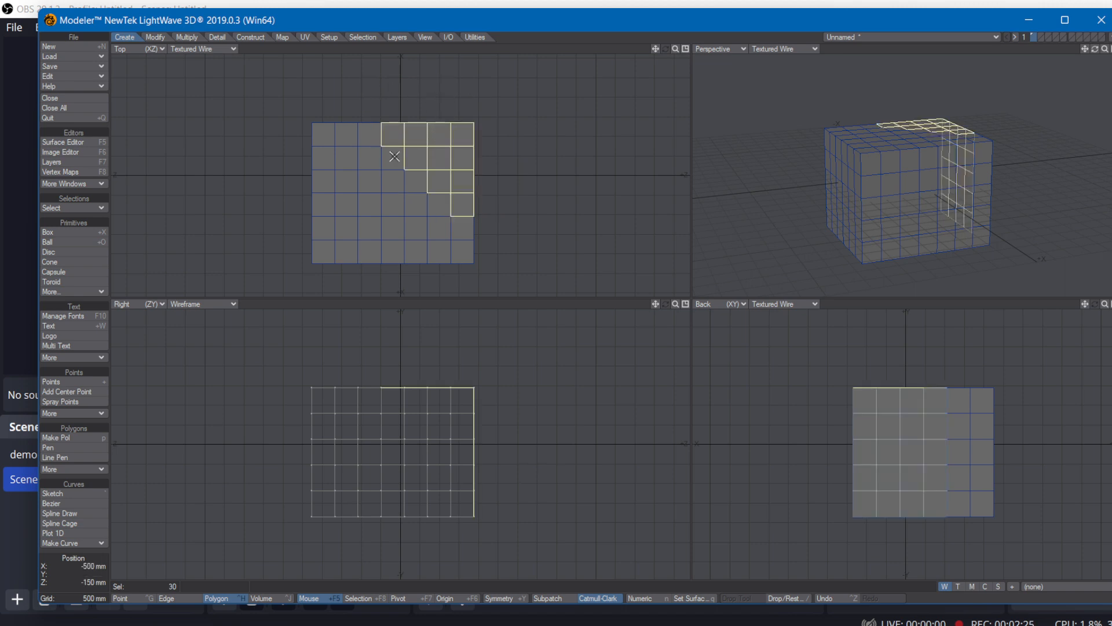
pyautogui.click(355, 140)
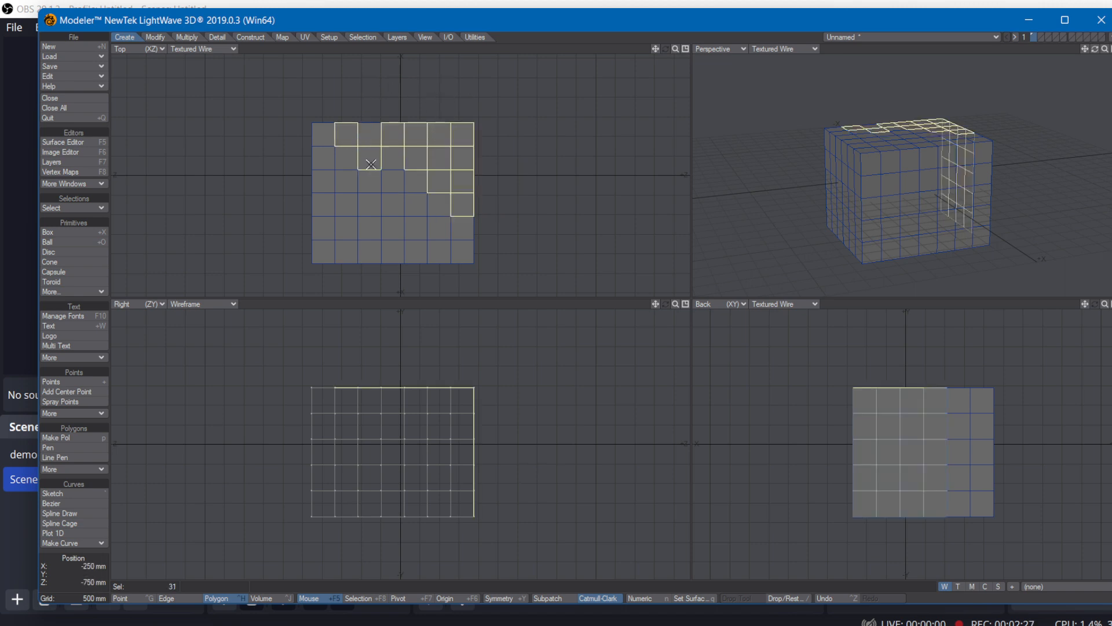
pyautogui.click(370, 181)
pyautogui.click(416, 204)
pyautogui.click(416, 250)
pyautogui.click(364, 227)
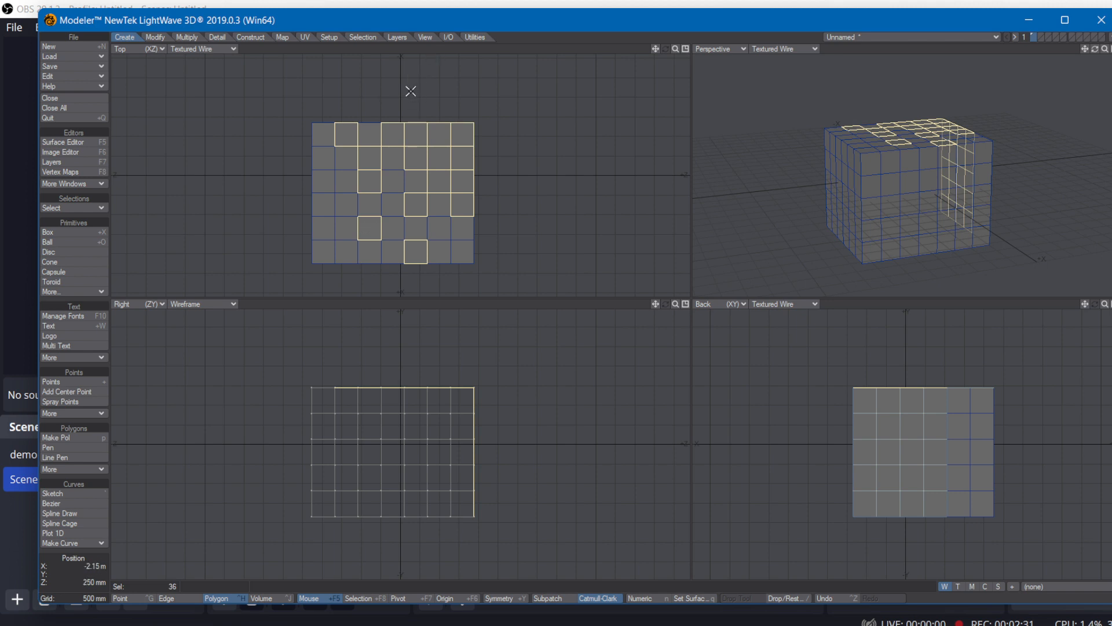
# - Remove the -X/+Z corner polygons from the selection with a lasso in the Top view
pyautogui.moveTo(413, 90)
pyautogui.mouseDown(button='right')
pyautogui.moveTo(516, 219)
pyautogui.moveTo(426, 204)
pyautogui.moveTo(391, 106)
pyautogui.moveTo(418, 91)
pyautogui.mouseUp(button='right')
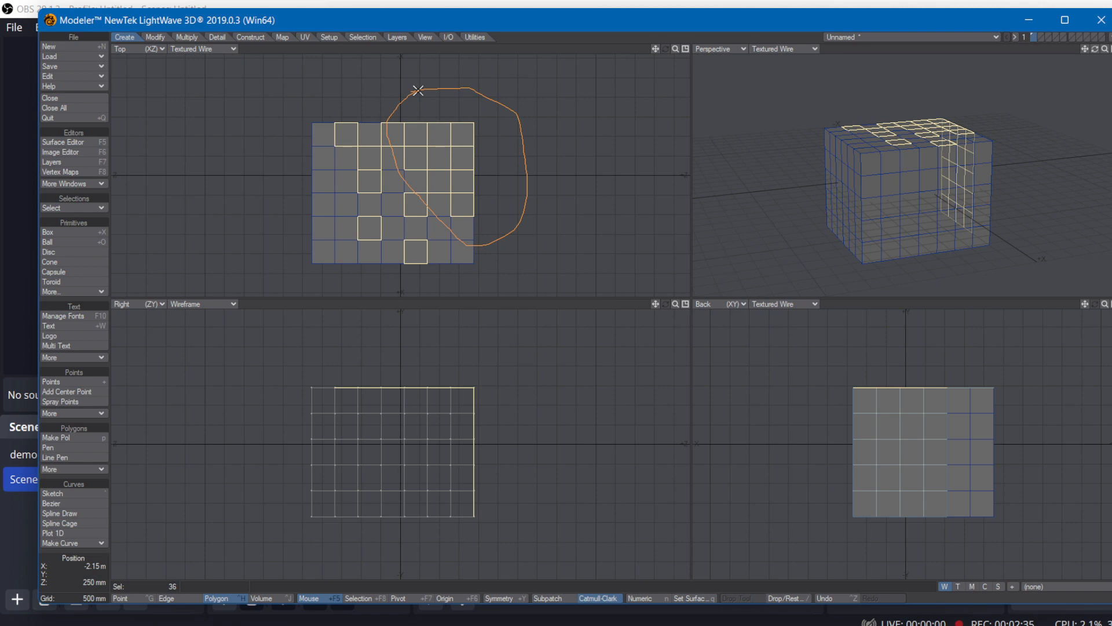
pyautogui.moveTo(418, 91); pyautogui.dragTo(417, 89, button='right')
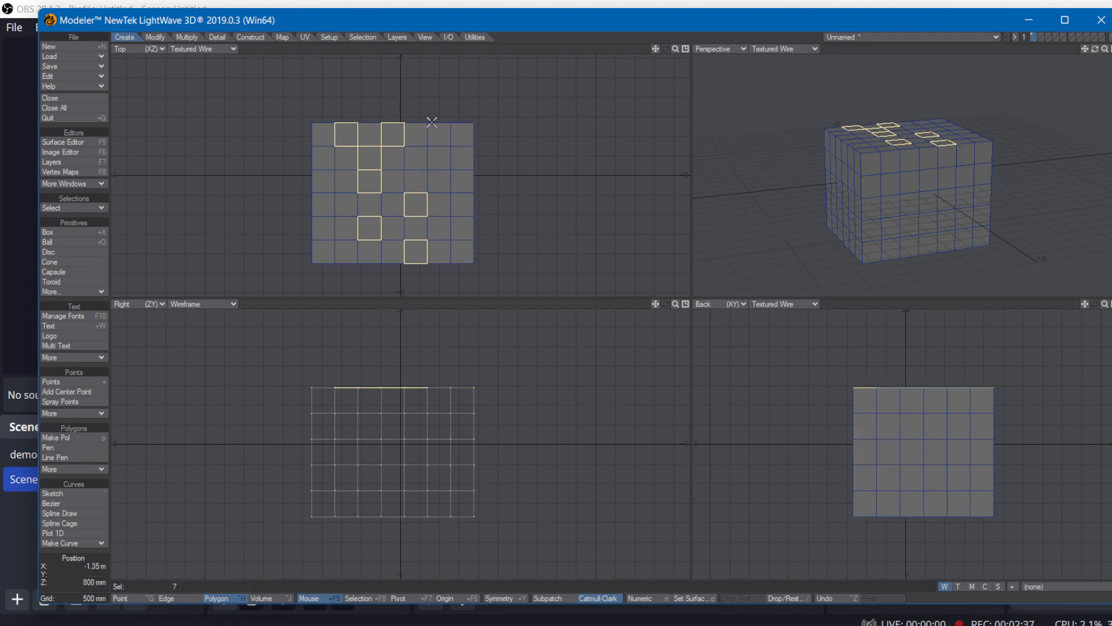
# - Lasso separate polygon groups at the box's -X/+Z and -X/-Z corners in the Top view, then clear the selection
pyautogui.moveTo(317, 96)
pyautogui.mouseDown(button='right')
pyautogui.moveTo(409, 124)
pyautogui.moveTo(446, 268)
pyautogui.moveTo(293, 154)
pyautogui.moveTo(388, 109)
pyautogui.moveTo(465, 111)
pyautogui.moveTo(464, 260)
pyautogui.moveTo(374, 122)
pyautogui.moveTo(399, 111)
pyautogui.mouseUp(button='right')
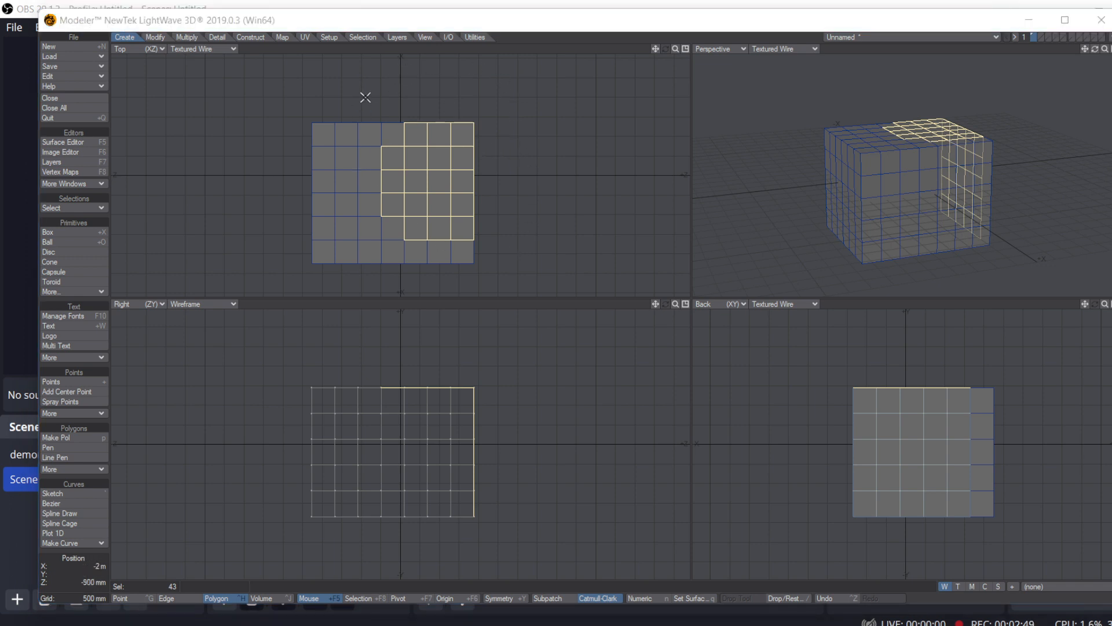
pyautogui.click(303, 102)
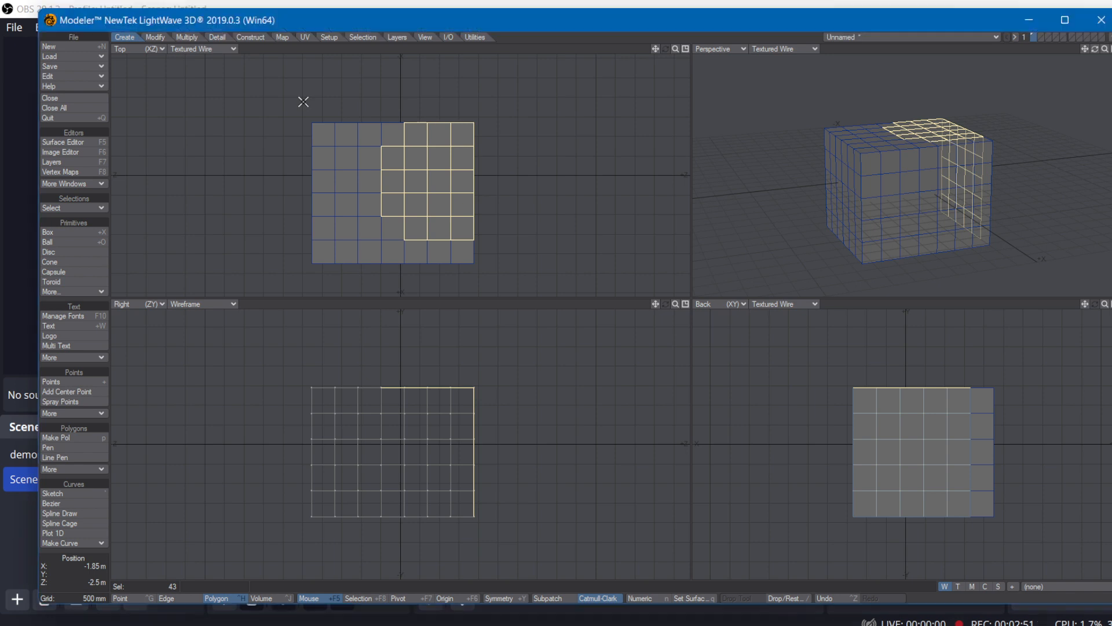
pyautogui.moveTo(304, 102)
pyautogui.mouseDown(button='right')
pyautogui.moveTo(376, 81)
pyautogui.moveTo(364, 192)
pyautogui.moveTo(284, 144)
pyautogui.moveTo(320, 93)
pyautogui.mouseUp(button='right')
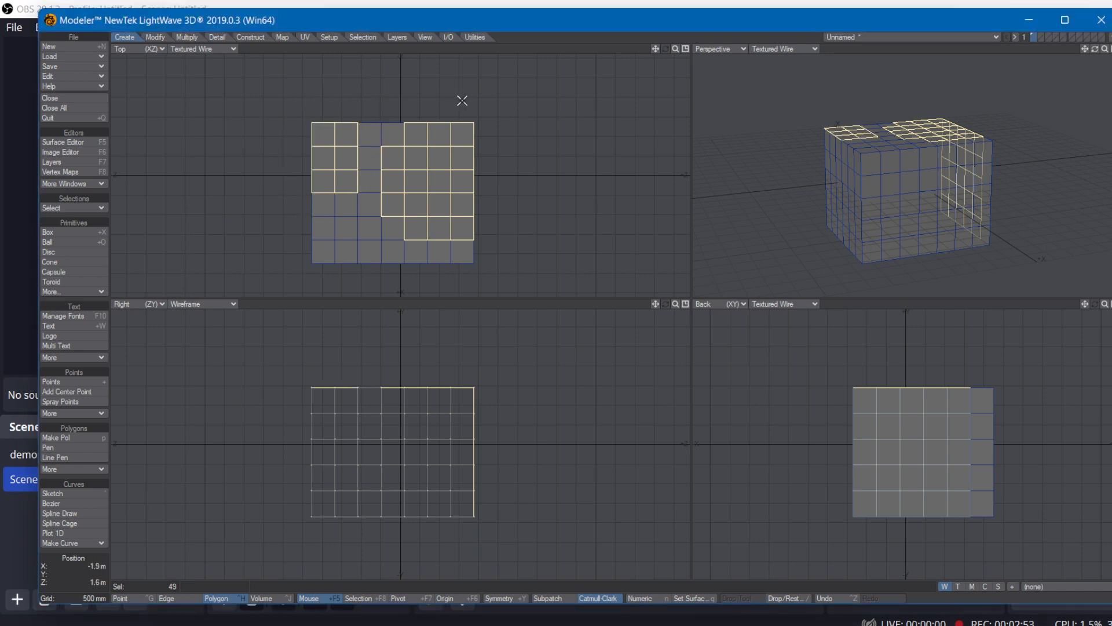
pyautogui.click(524, 99)
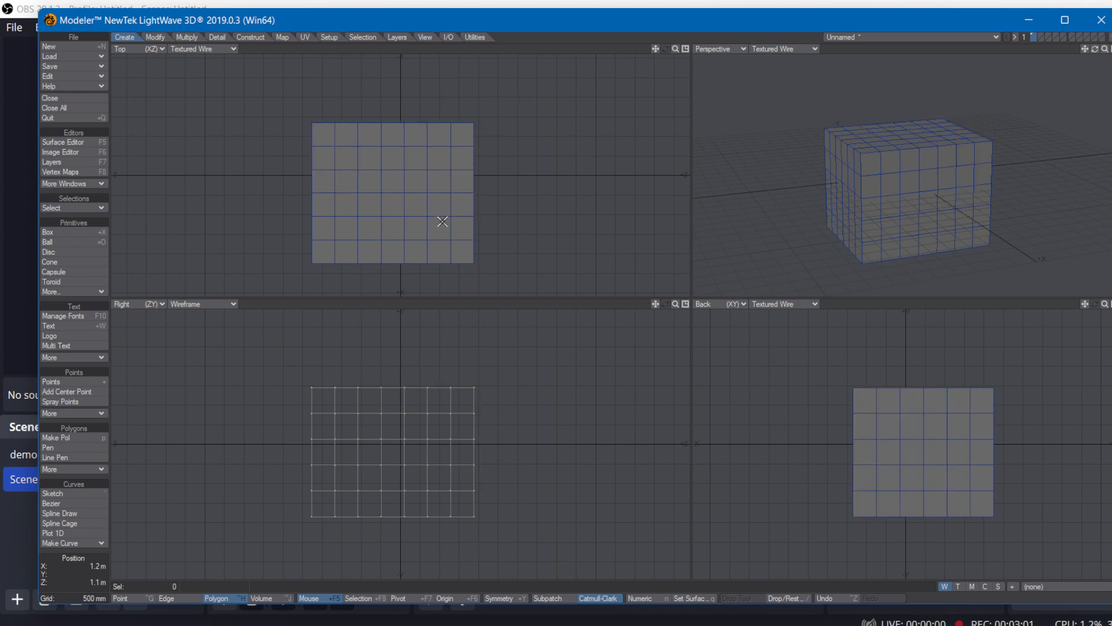
# - Select five adjoining polygons near the top face's +X/+Z corner and repeatedly expand the selection over most of the box
pyautogui.moveTo(431, 215)
pyautogui.mouseDown()
pyautogui.moveTo(417, 228)
pyautogui.moveTo(439, 251)
pyautogui.moveTo(462, 250)
pyautogui.mouseUp()
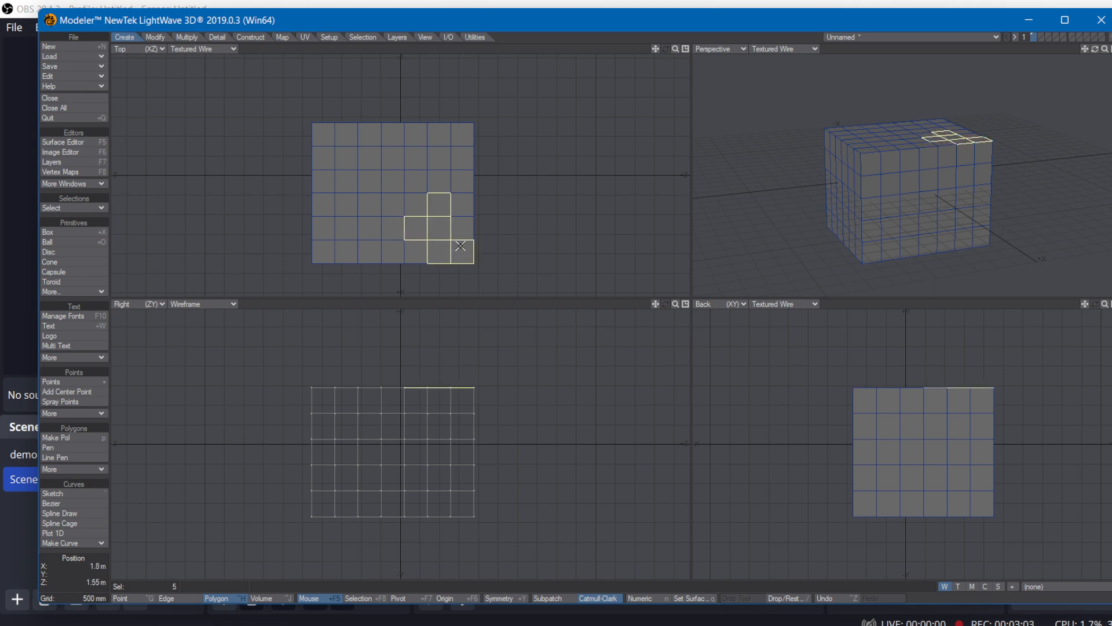
pyautogui.click(362, 38)
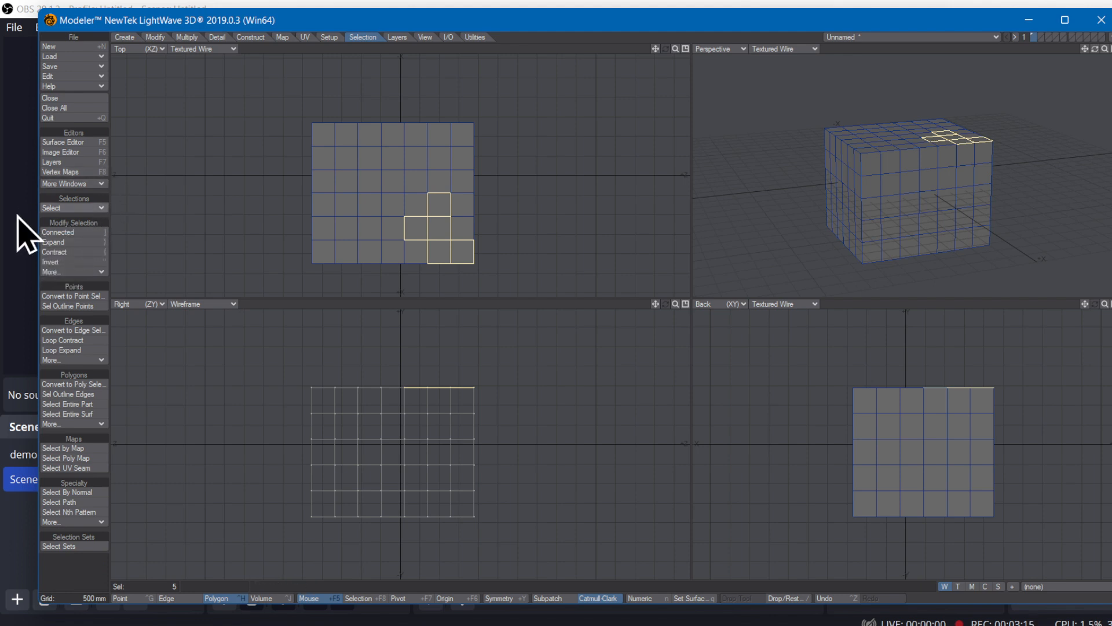
pyautogui.click(59, 243)
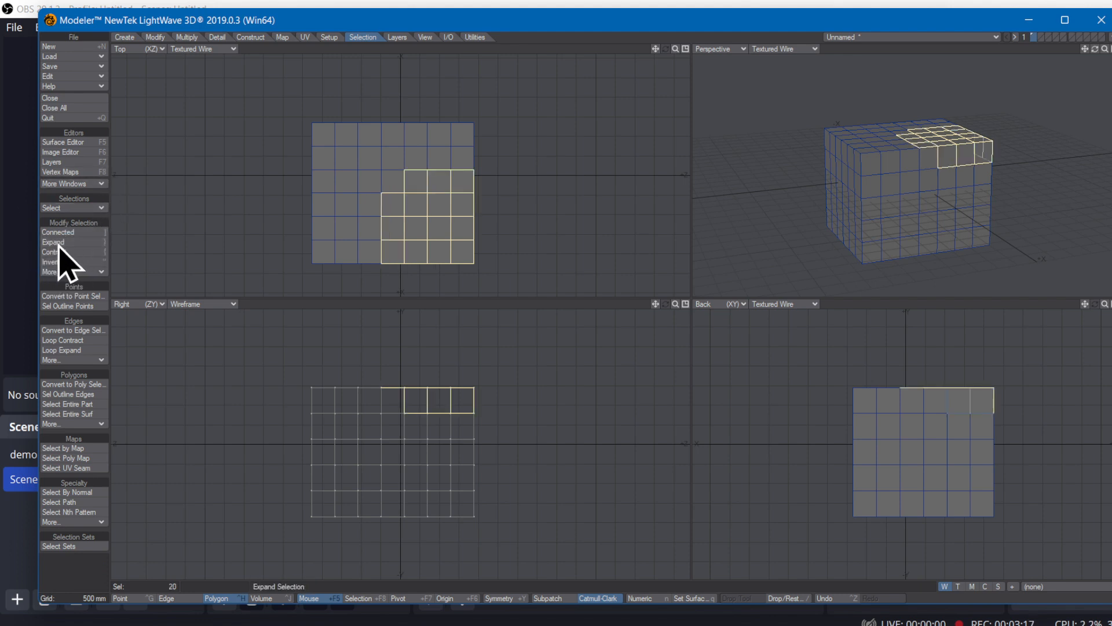
pyautogui.click(59, 244)
pyautogui.click(58, 244)
pyautogui.click(59, 244)
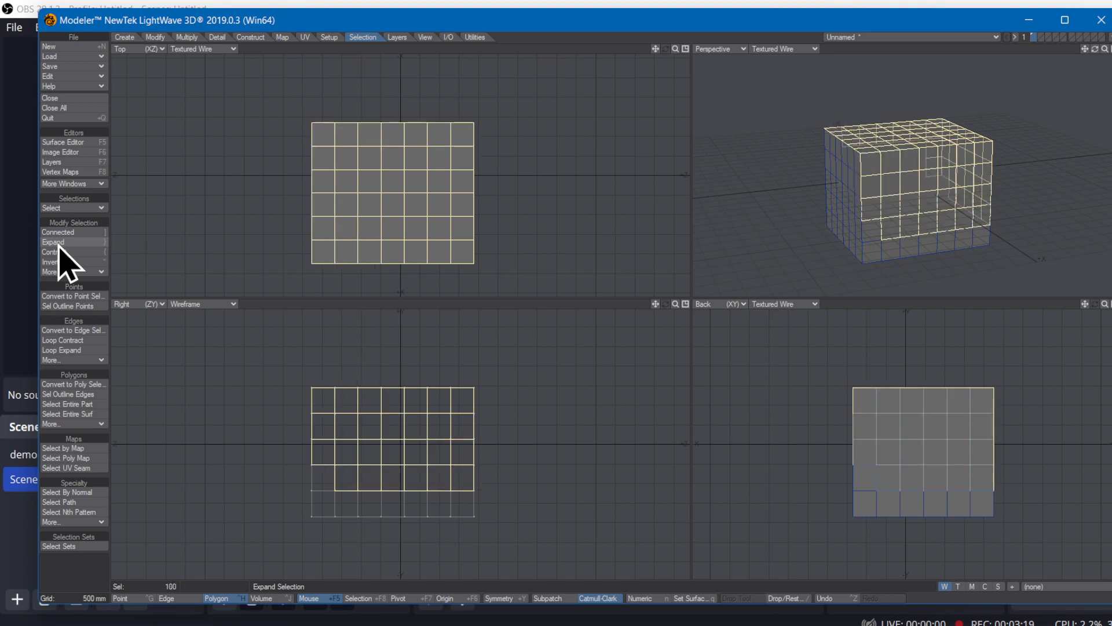
pyautogui.click(59, 244)
pyautogui.click(59, 244)
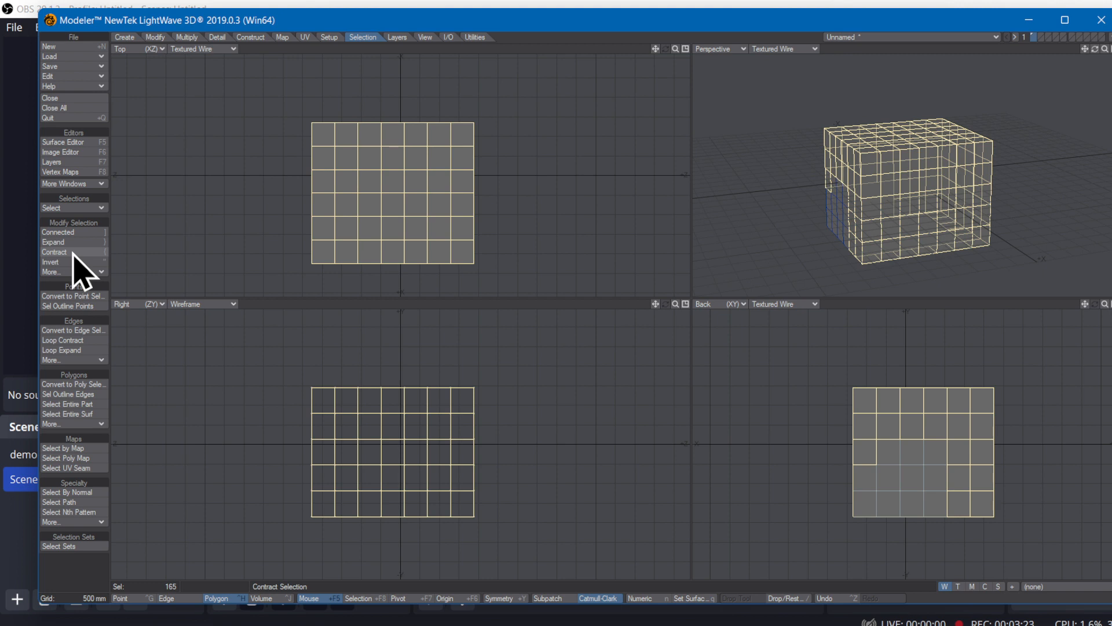
# - Contract the polygon selection repeatedly back to the five starting polygons on the top face
pyautogui.click(75, 253)
pyautogui.click(74, 253)
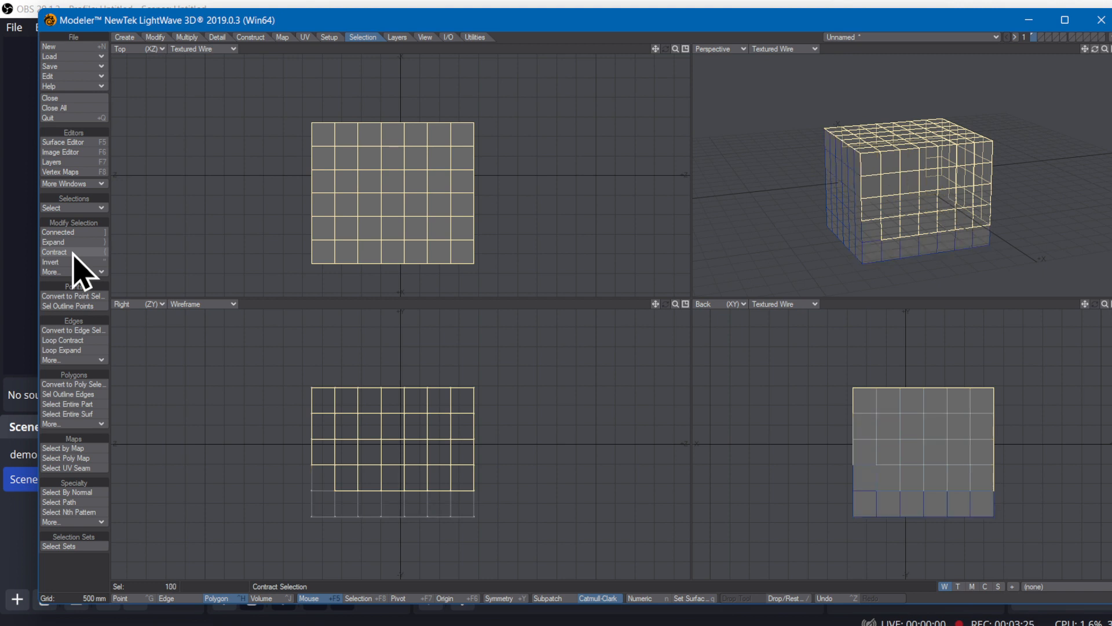
pyautogui.click(74, 253)
pyautogui.click(75, 253)
pyautogui.click(74, 253)
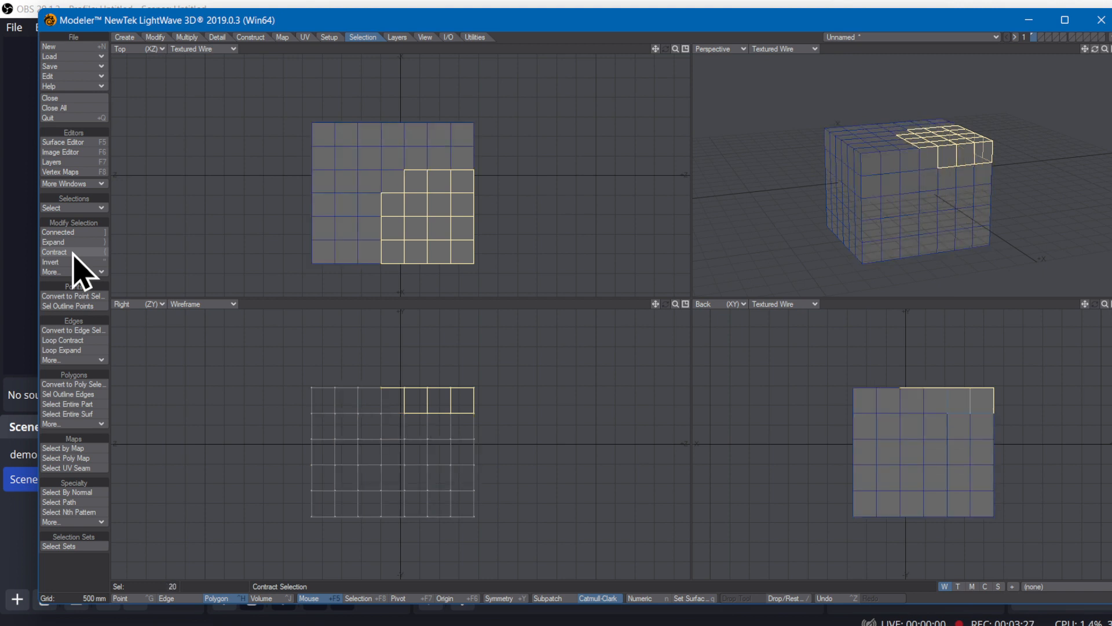
pyautogui.click(74, 253)
# - Expand the five-polygon selection again over the top and upper sides, then contract it back to the starting polygons
pyautogui.click(79, 243)
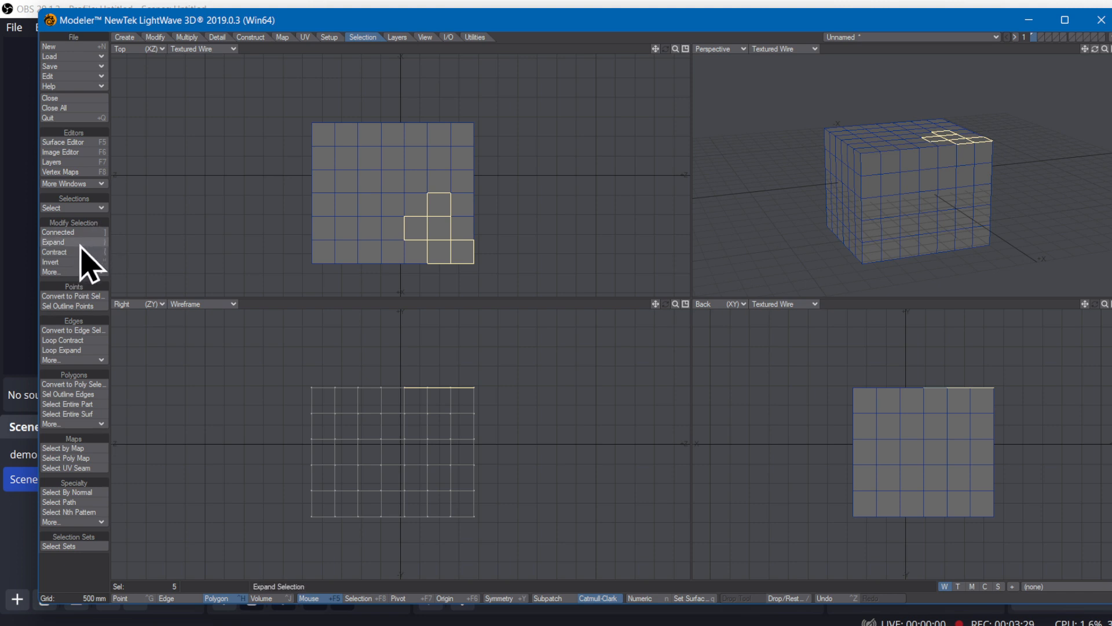
pyautogui.click(81, 244)
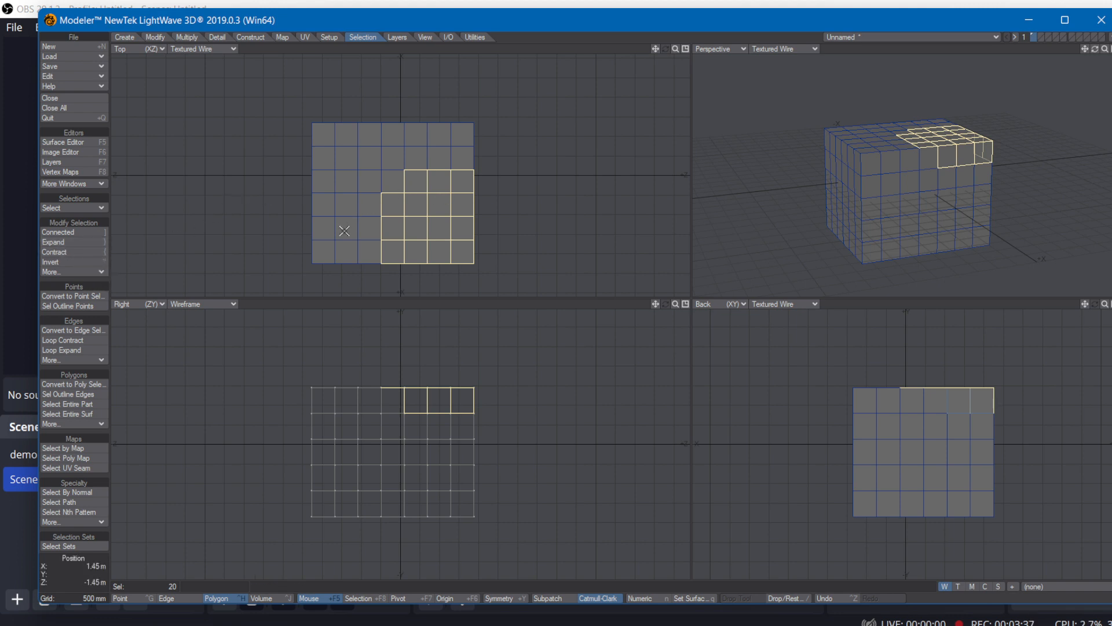
pyautogui.click(85, 242)
pyautogui.click(85, 242)
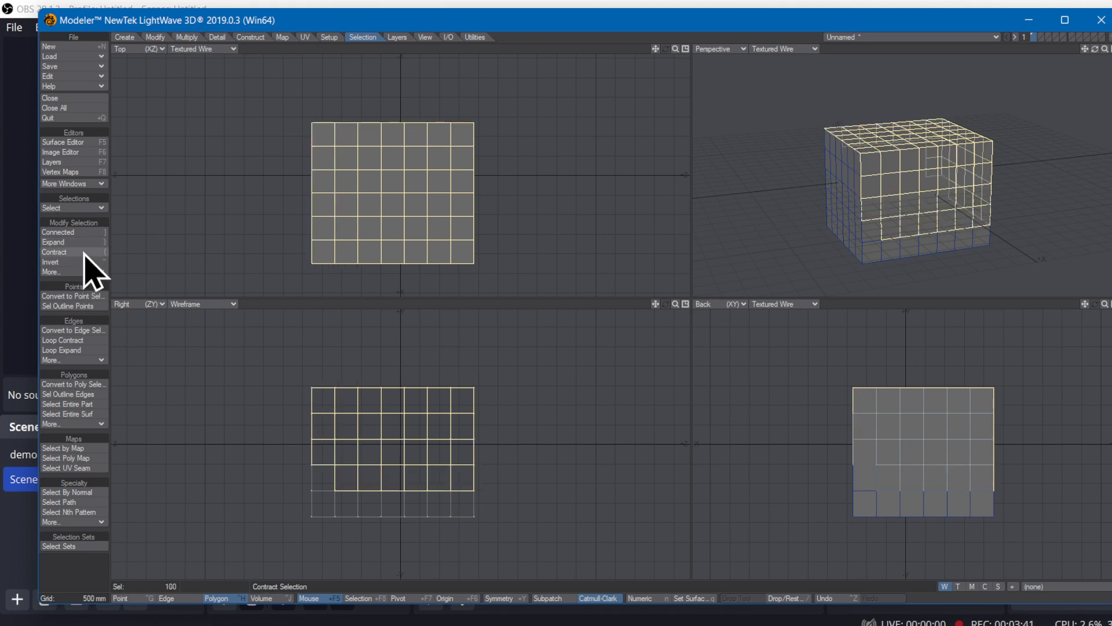
pyautogui.click(86, 253)
pyautogui.click(85, 254)
pyautogui.click(85, 253)
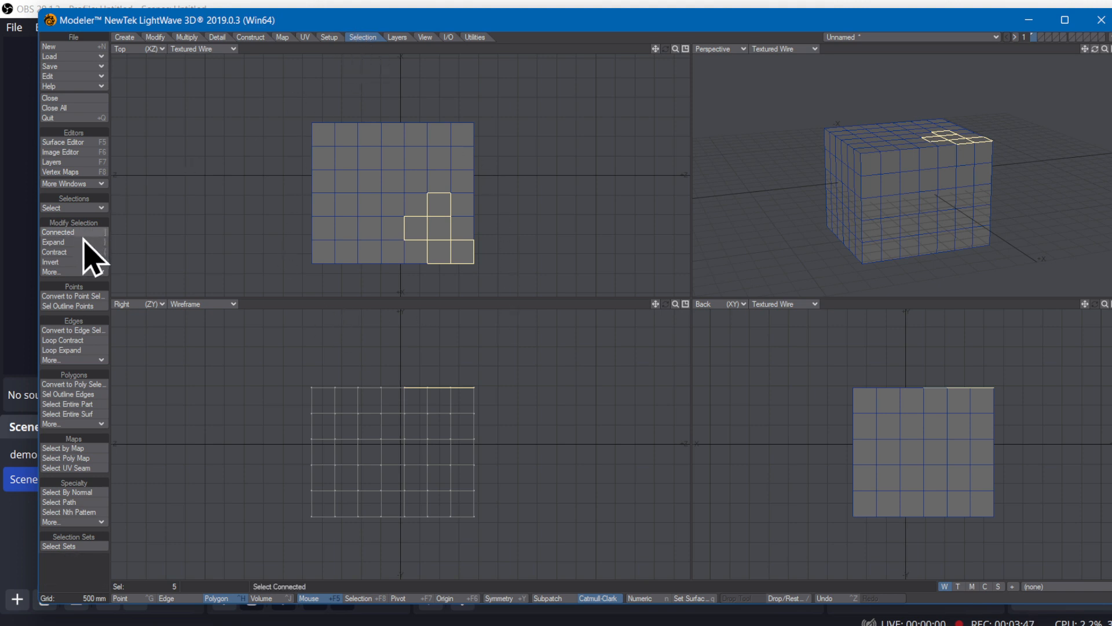
# - Clear the polygon selection and switch to Chrome to check the "Lightwave3D Selection and Viewing" course page, returning to Modeler
pyautogui.click(71, 573)
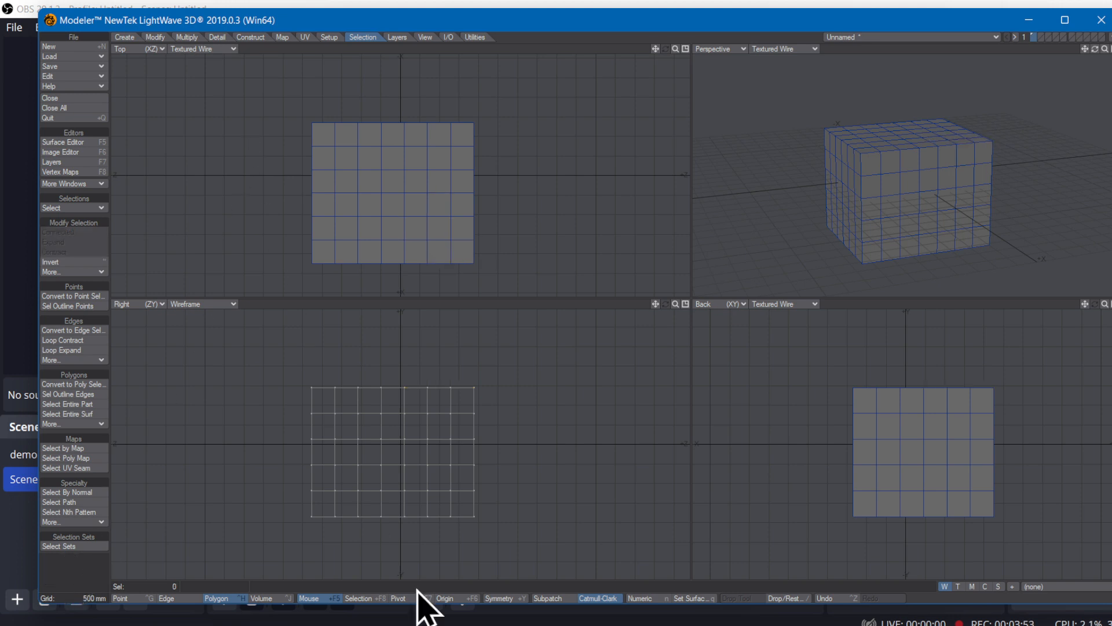
pyautogui.moveTo(568, 615)
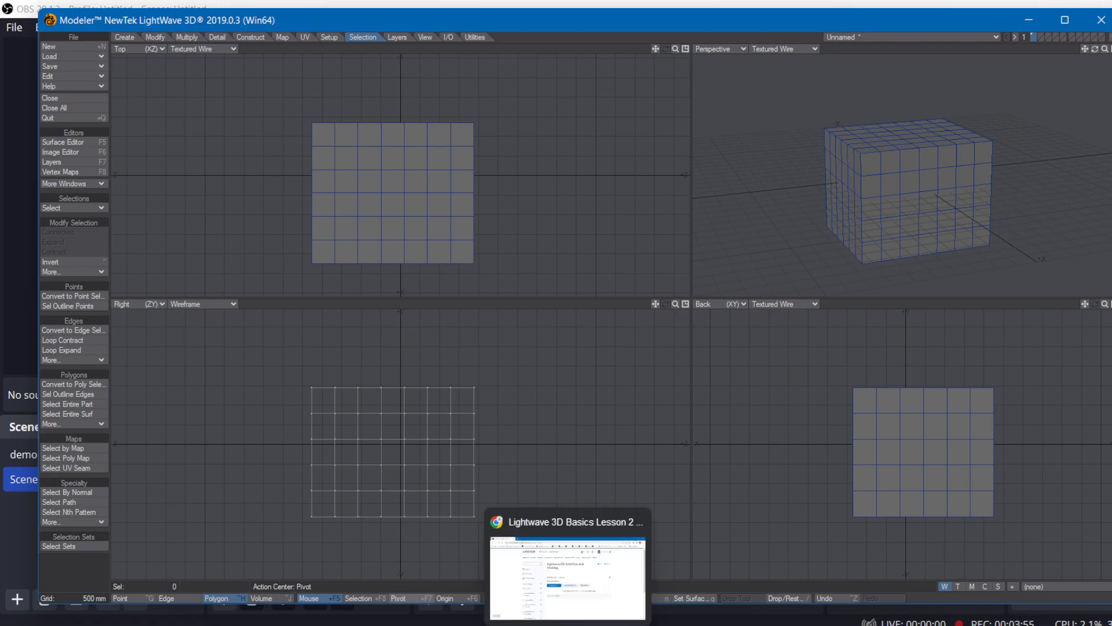
pyautogui.click(580, 588)
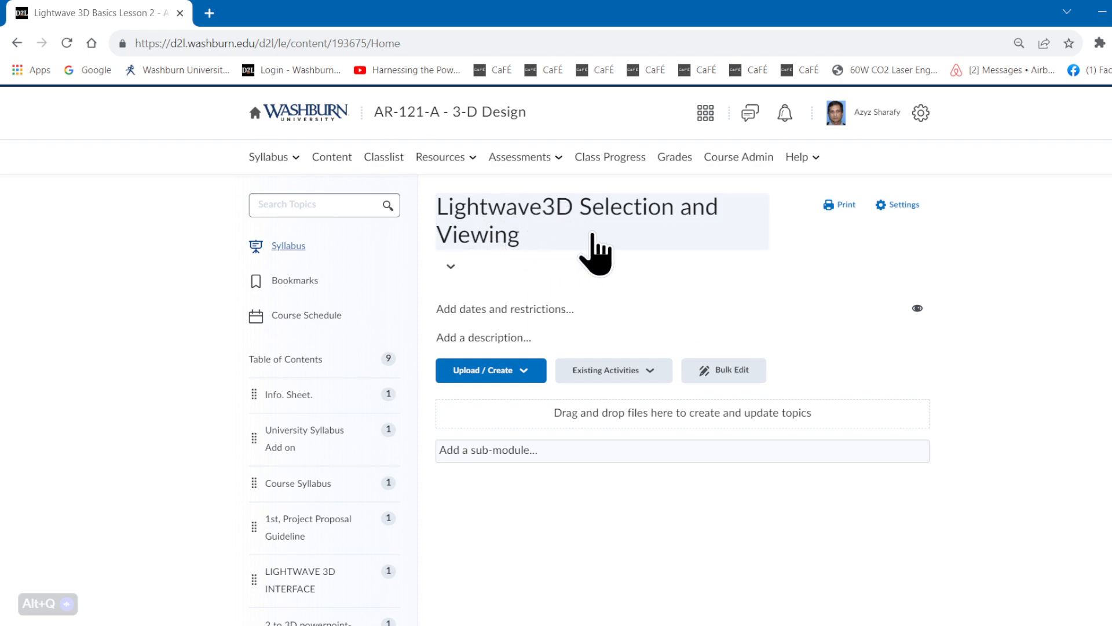
pyautogui.click(1103, 13)
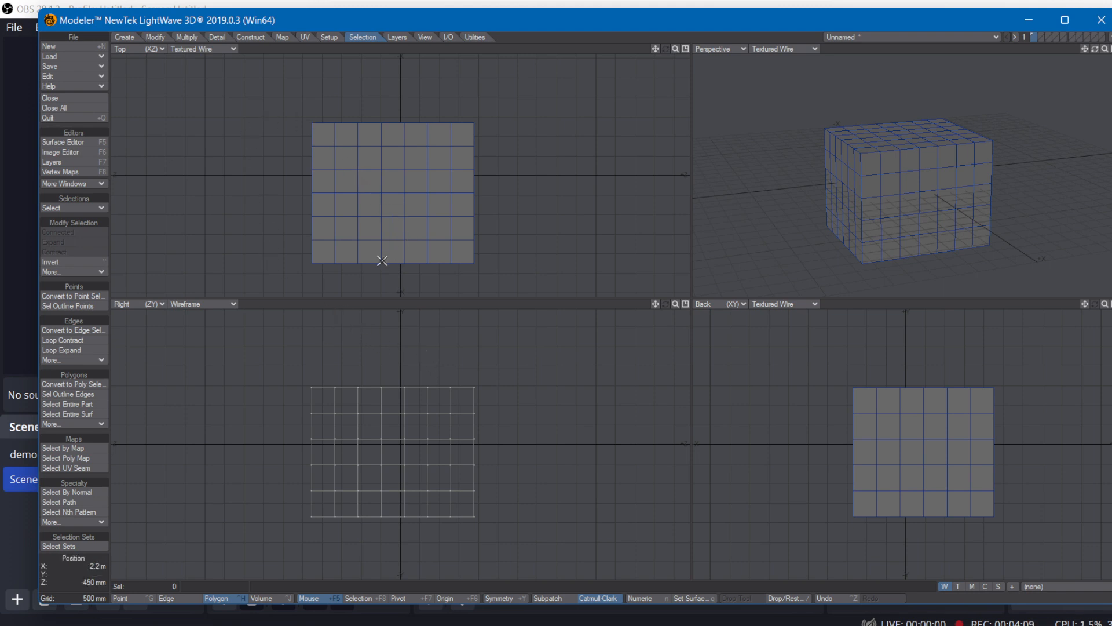
# - Select a stepped group of polygons on the top face toward the +X/+Z corner and hide the unselected polygons
pyautogui.moveTo(372, 264)
pyautogui.mouseDown()
pyautogui.moveTo(432, 176)
pyautogui.moveTo(477, 219)
pyautogui.moveTo(429, 255)
pyautogui.moveTo(411, 223)
pyautogui.mouseUp()
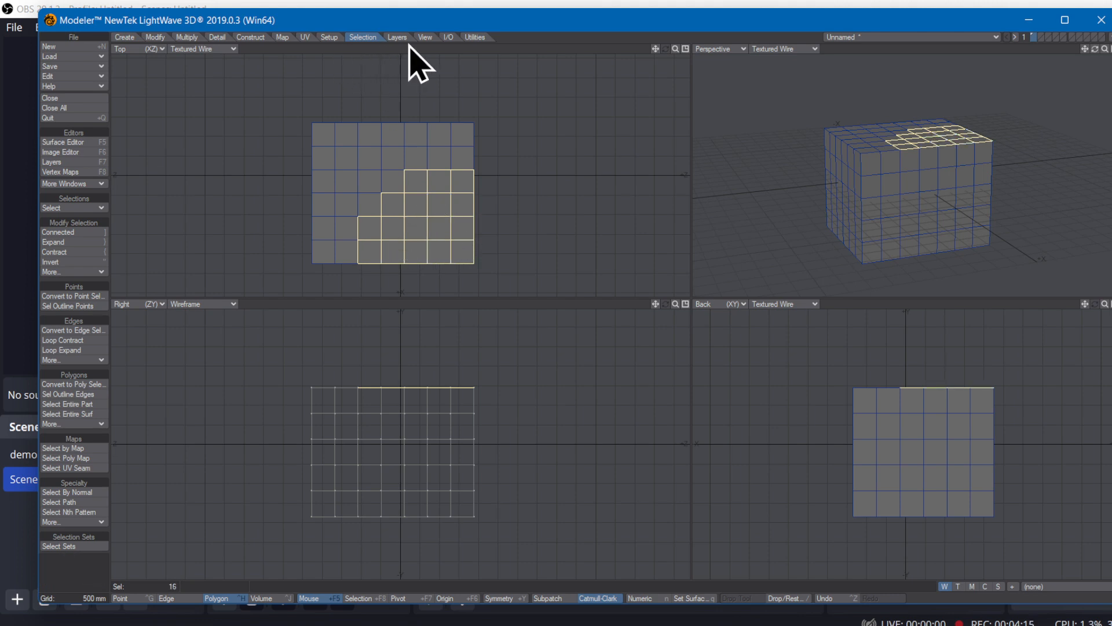
pyautogui.click(426, 39)
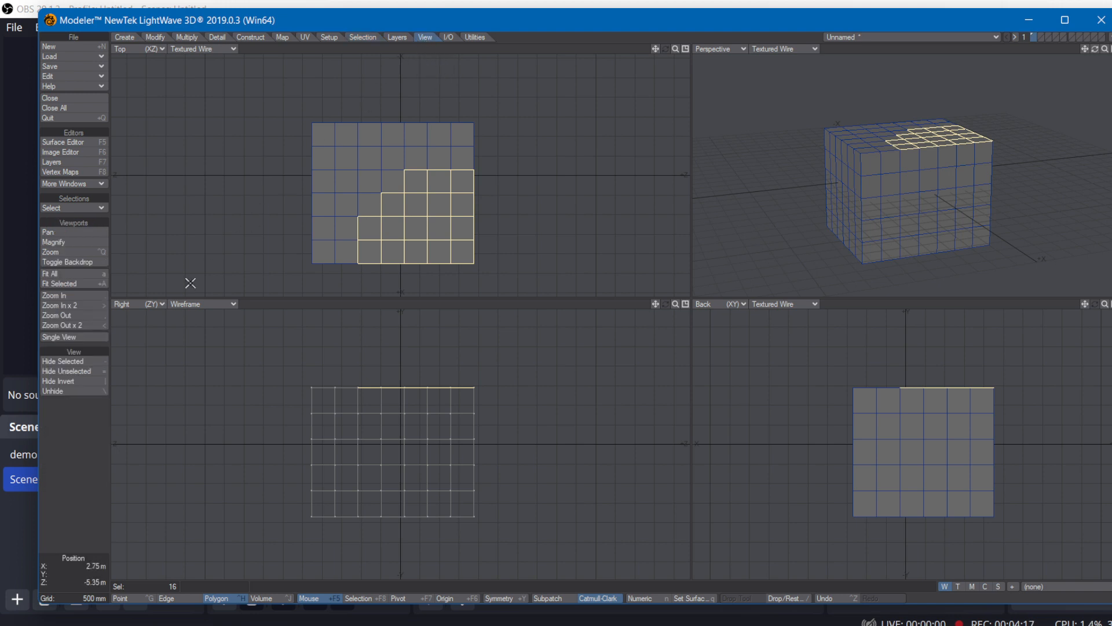
pyautogui.click(75, 372)
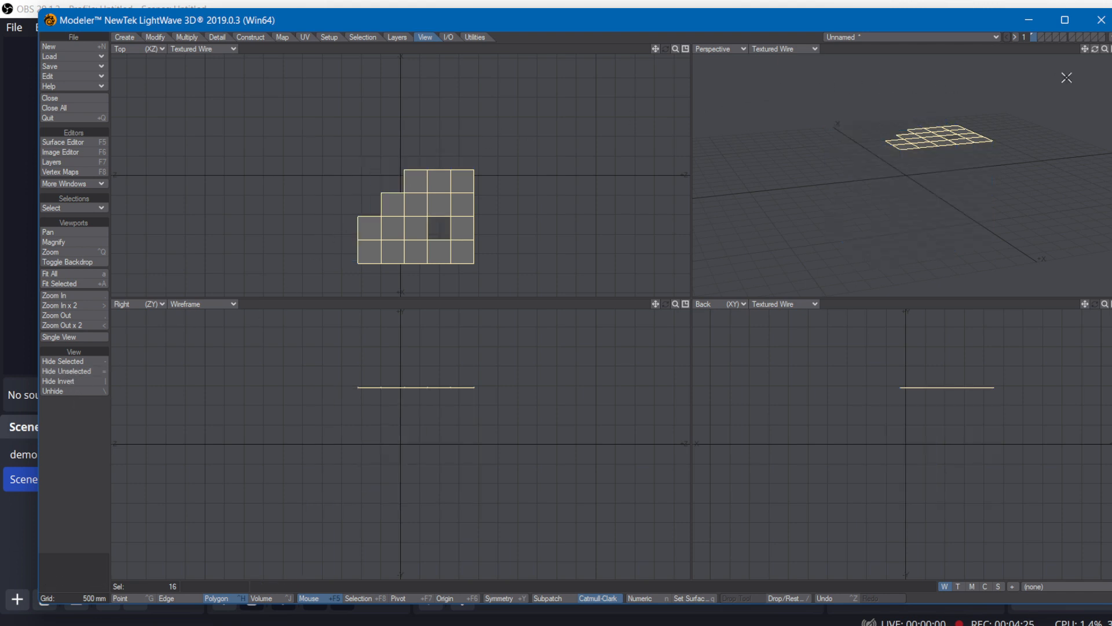
pyautogui.moveTo(1095, 49); pyautogui.dragTo(1043, 36)
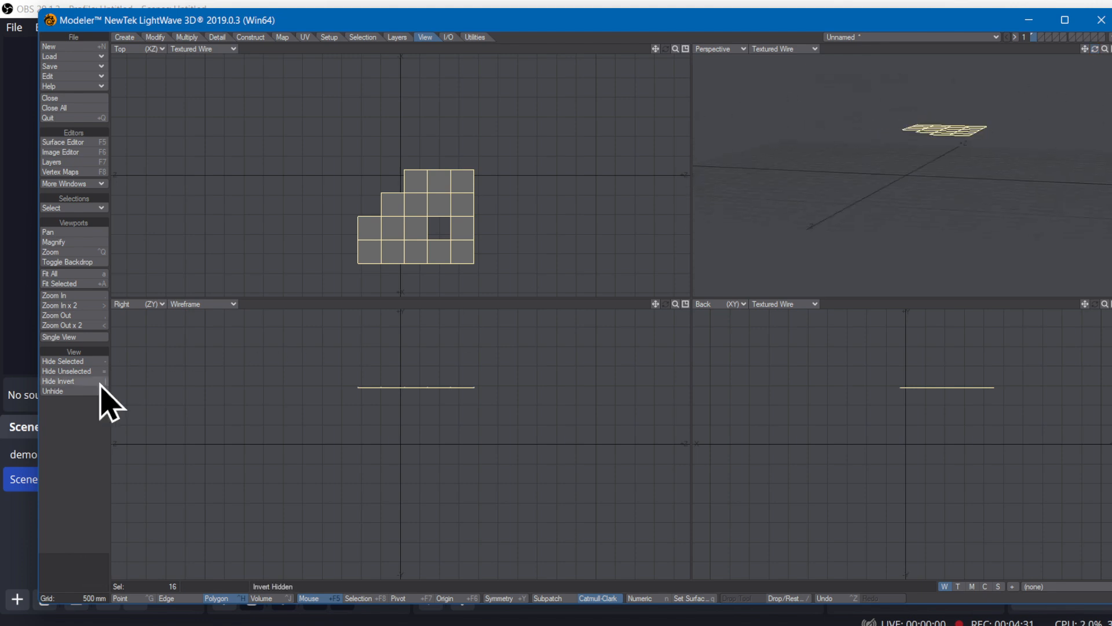
# - Unhide the rest of the box and hide the selected top-face polygons at the +X/+Z corner instead
pyautogui.click(63, 392)
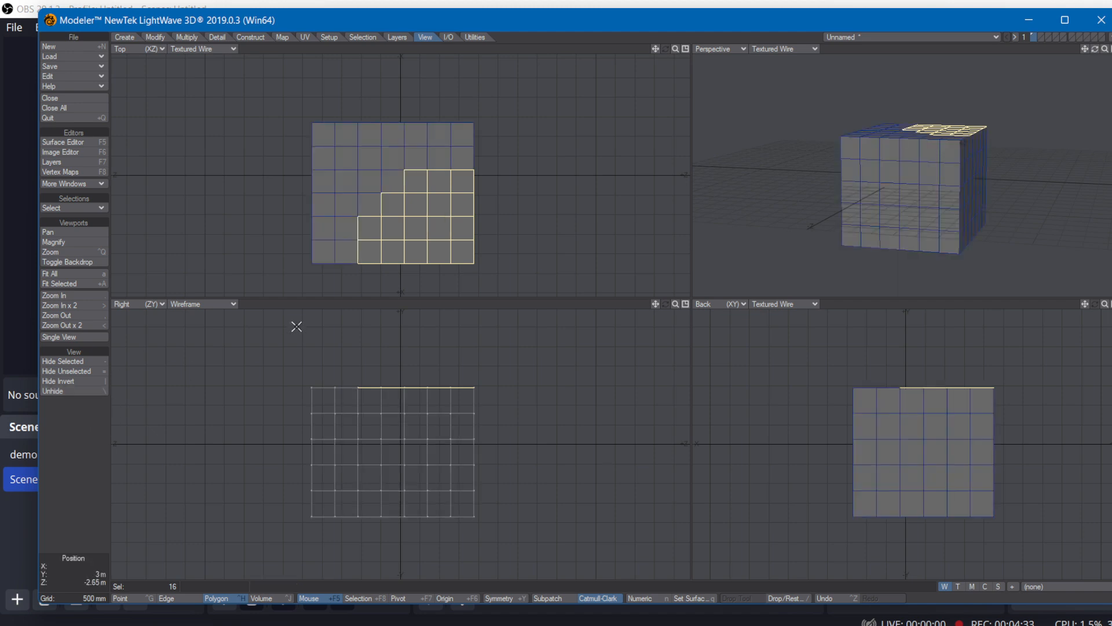
pyautogui.click(88, 362)
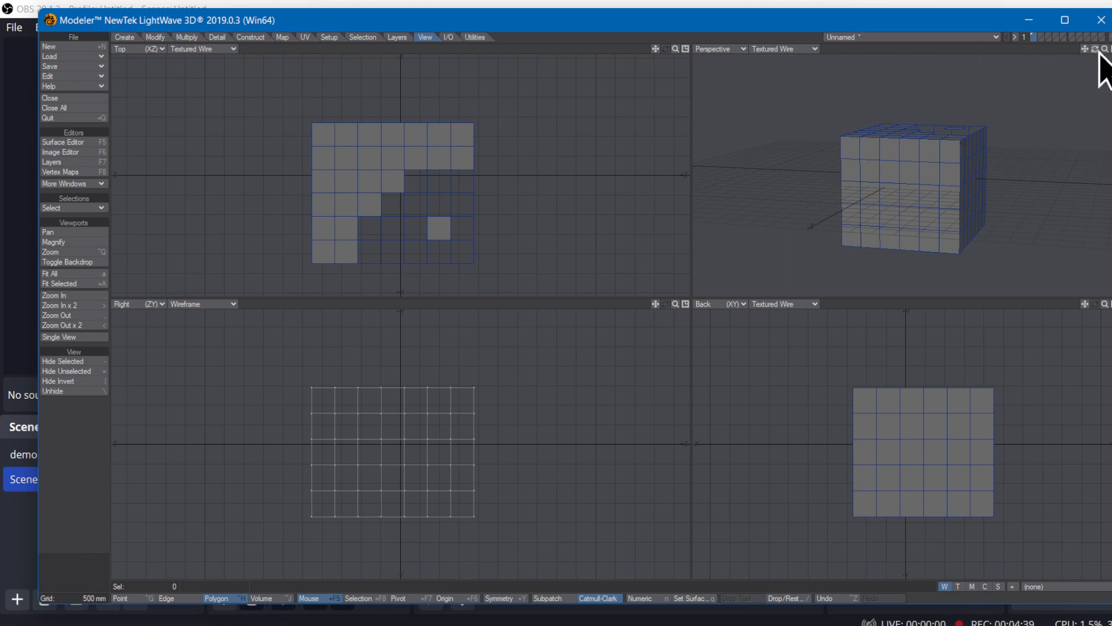
pyautogui.moveTo(1095, 49)
pyautogui.mouseDown()
pyautogui.moveTo(1086, 72)
pyautogui.moveTo(1090, 55)
pyautogui.moveTo(1098, 72)
pyautogui.moveTo(1092, 58)
pyautogui.mouseUp()
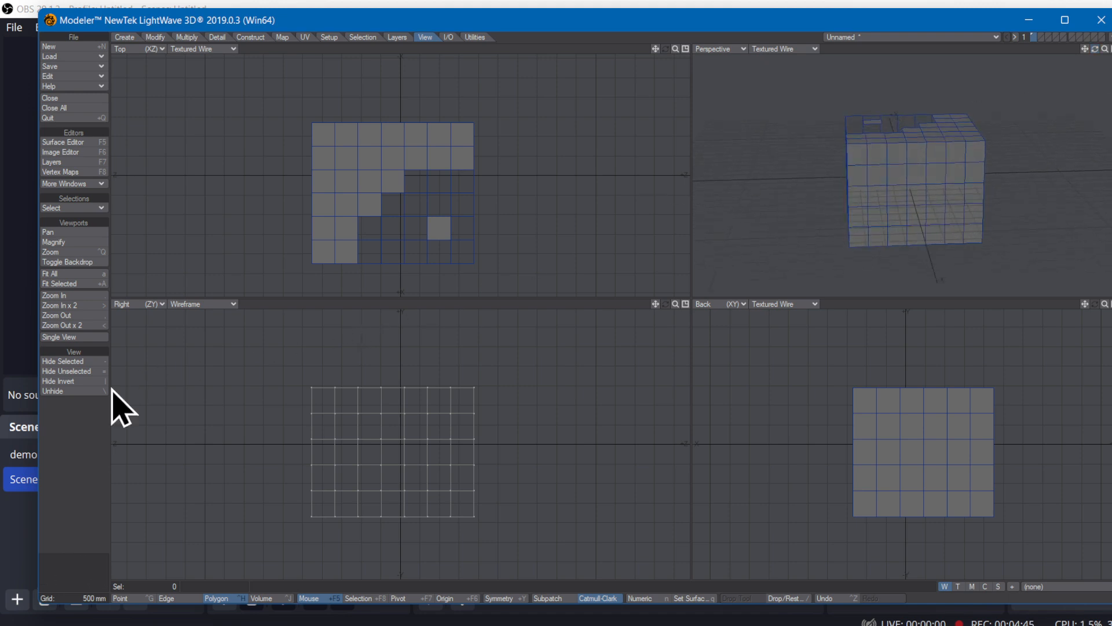
# - Invert the hidden and visible polygons repeatedly, finishing by unhiding the whole box
pyautogui.click(87, 382)
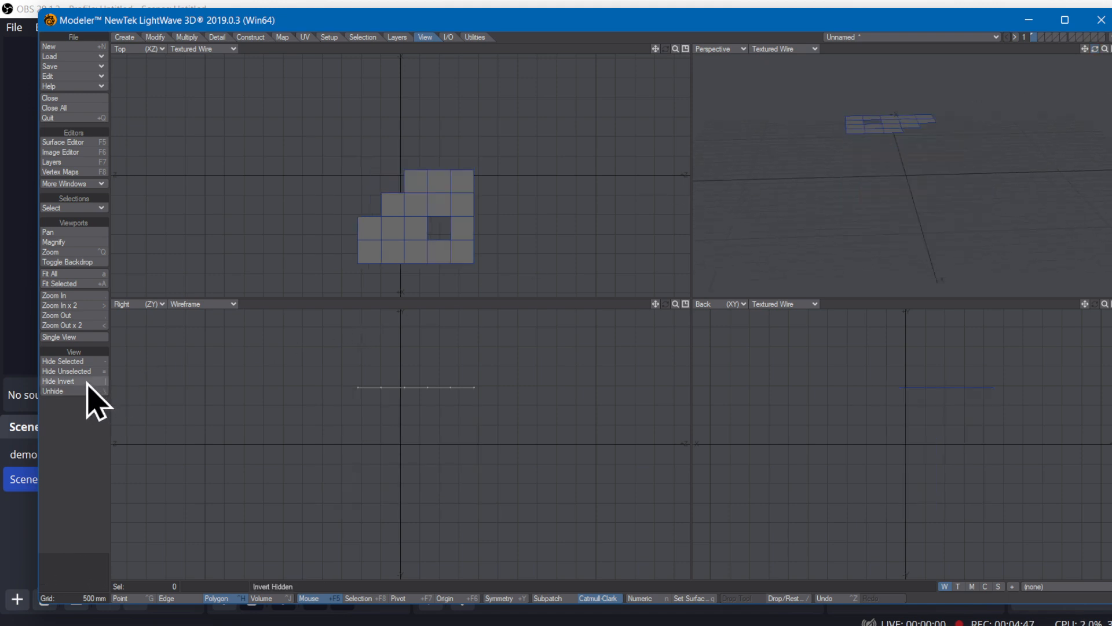
pyautogui.click(86, 382)
pyautogui.click(87, 382)
pyautogui.click(87, 382)
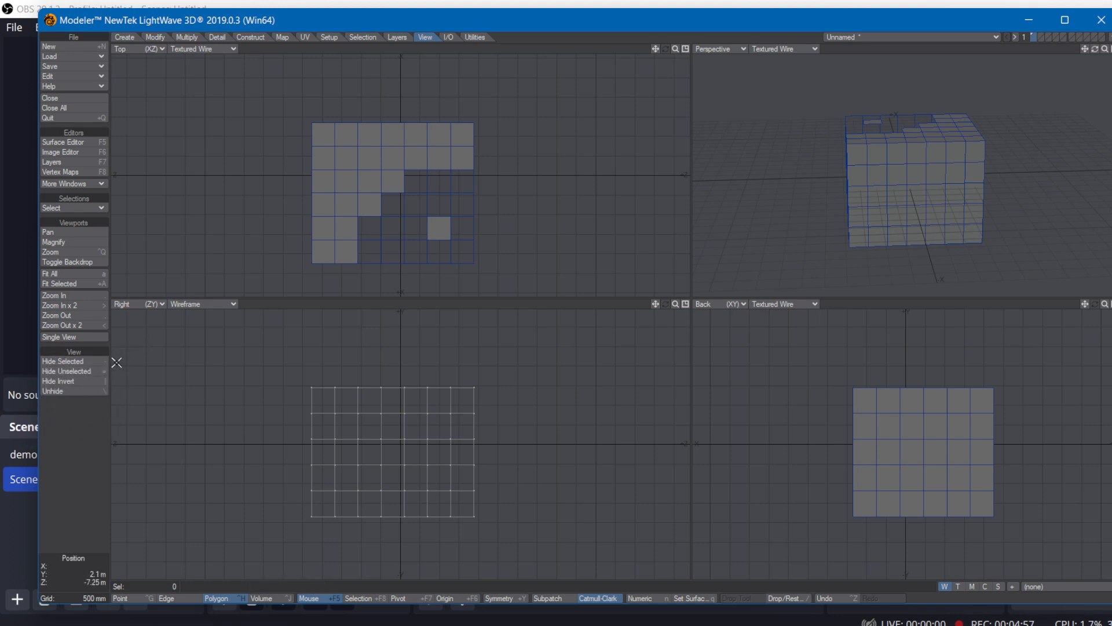
pyautogui.click(85, 391)
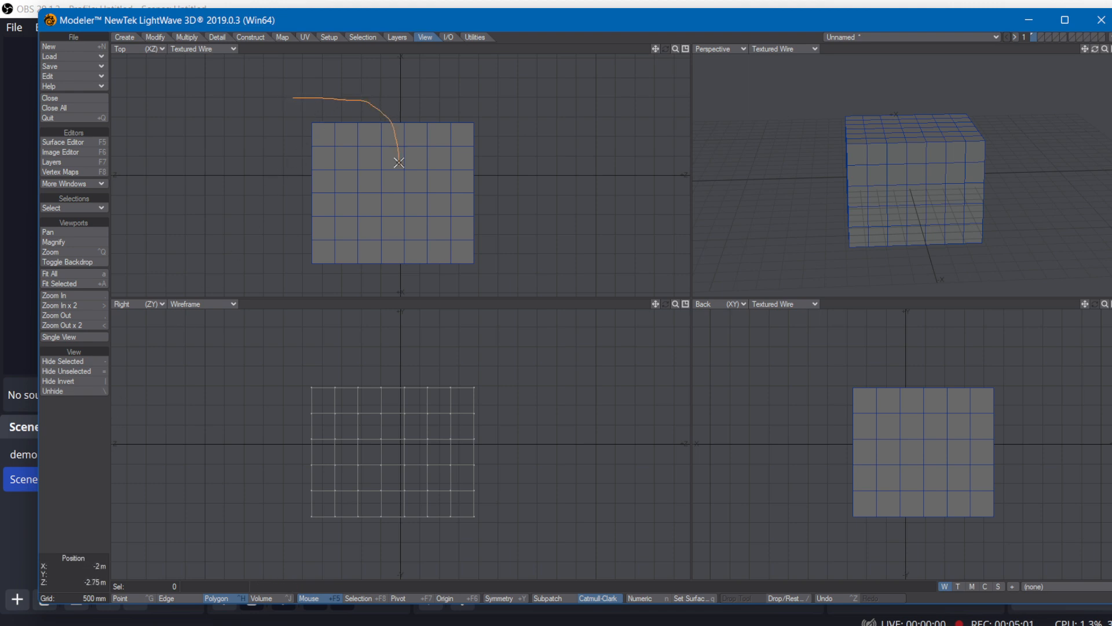
# - Lasso the polygons at the top face's -X/-Z corner in the Top view and hide them
pyautogui.moveTo(284, 194); pyautogui.dragTo(301, 99, button='right')
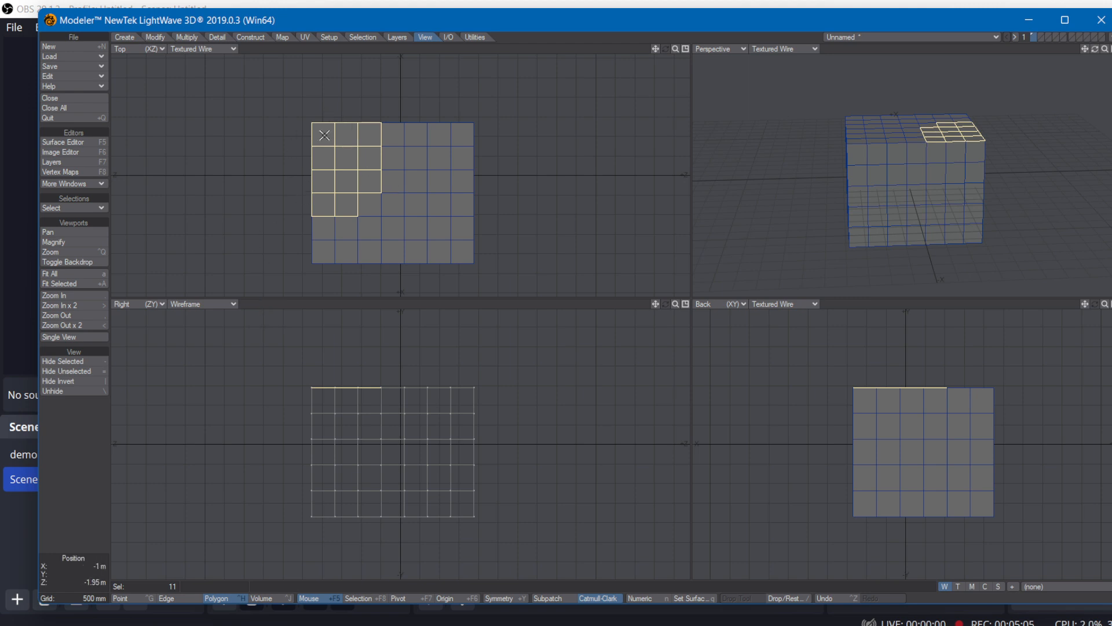
pyautogui.click(82, 361)
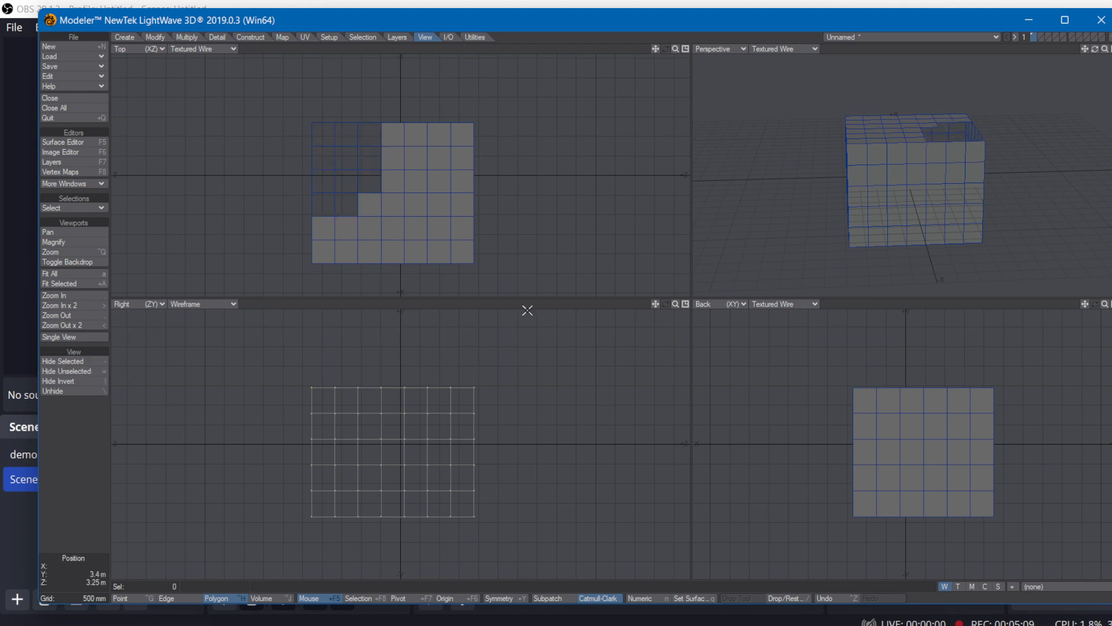
pyautogui.moveTo(1105, 50); pyautogui.dragTo(1061, 77)
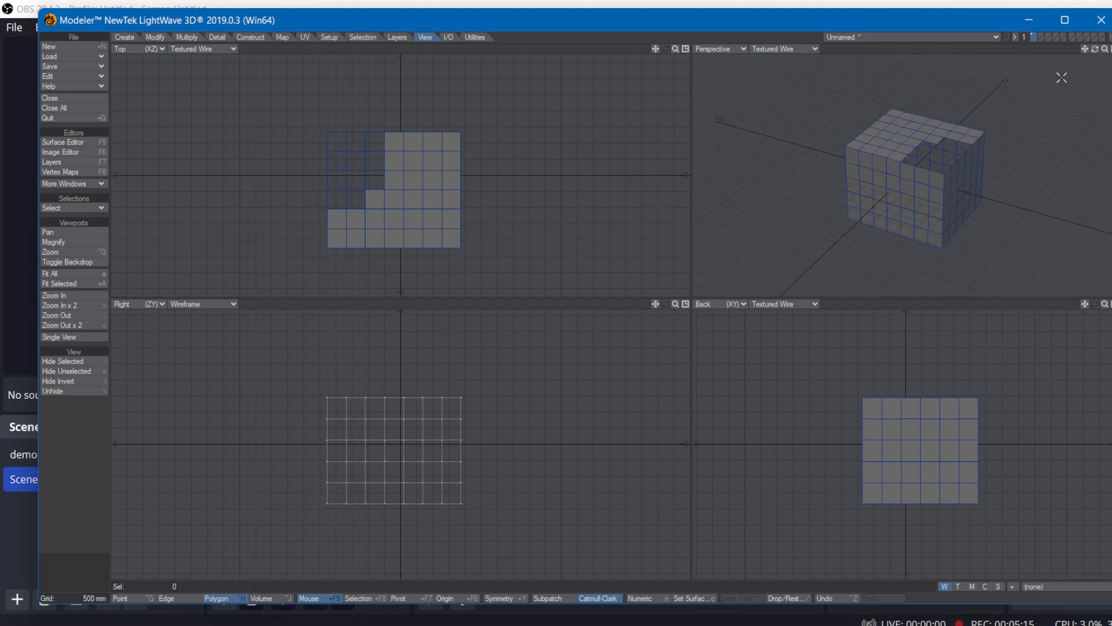
# - Invert the hiding to isolate the -X/-Z corner polygons, and unhide the complete box
pyautogui.click(68, 381)
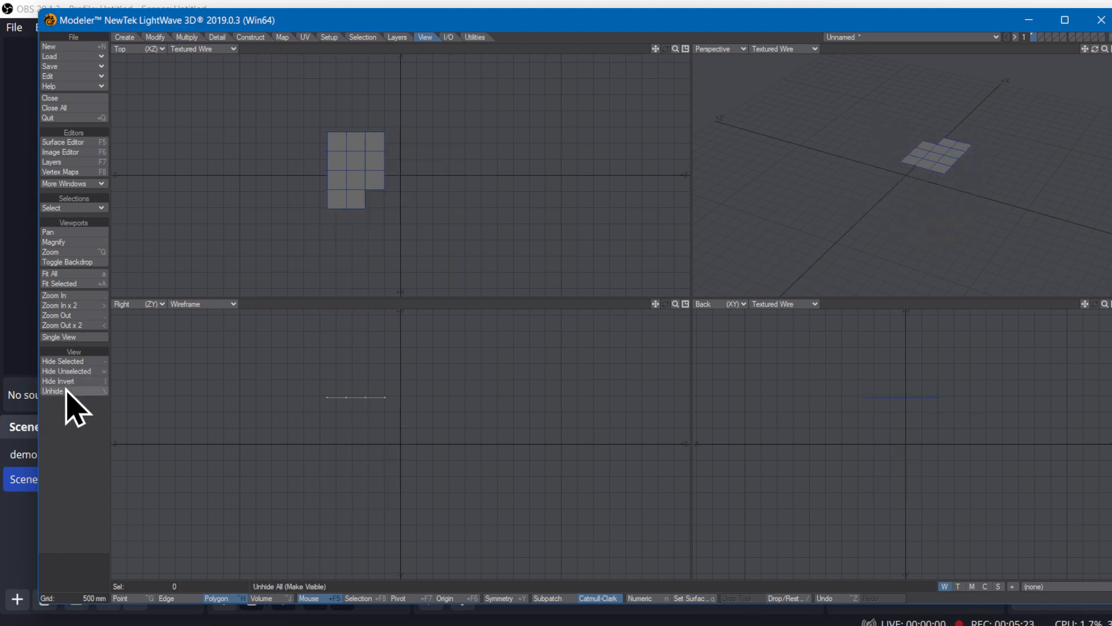
pyautogui.click(69, 391)
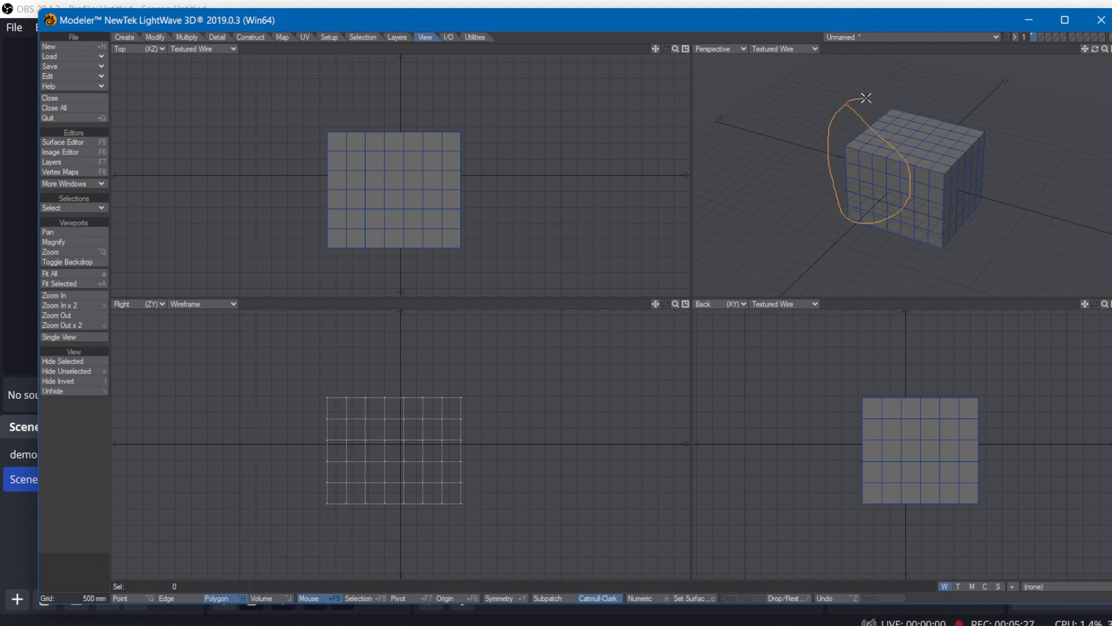
# - Lasso polygons around the box's -X/+Z corner in the Perspective view, hide them and all remaining polygons, and unhide everything
pyautogui.moveTo(867, 98); pyautogui.dragTo(863, 98, button='right')
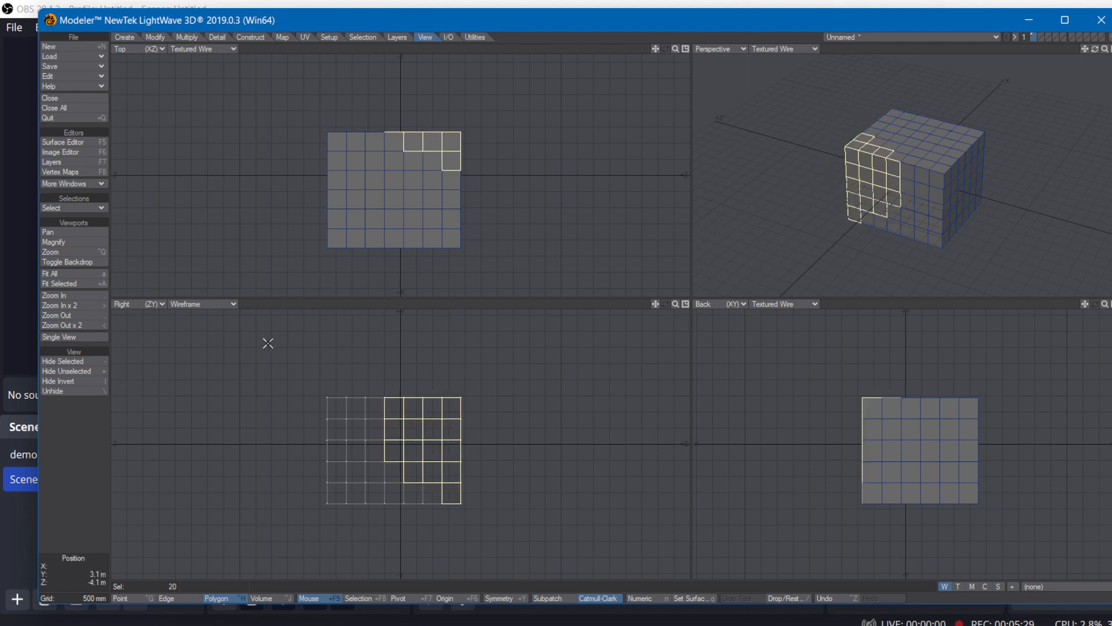
pyautogui.click(81, 361)
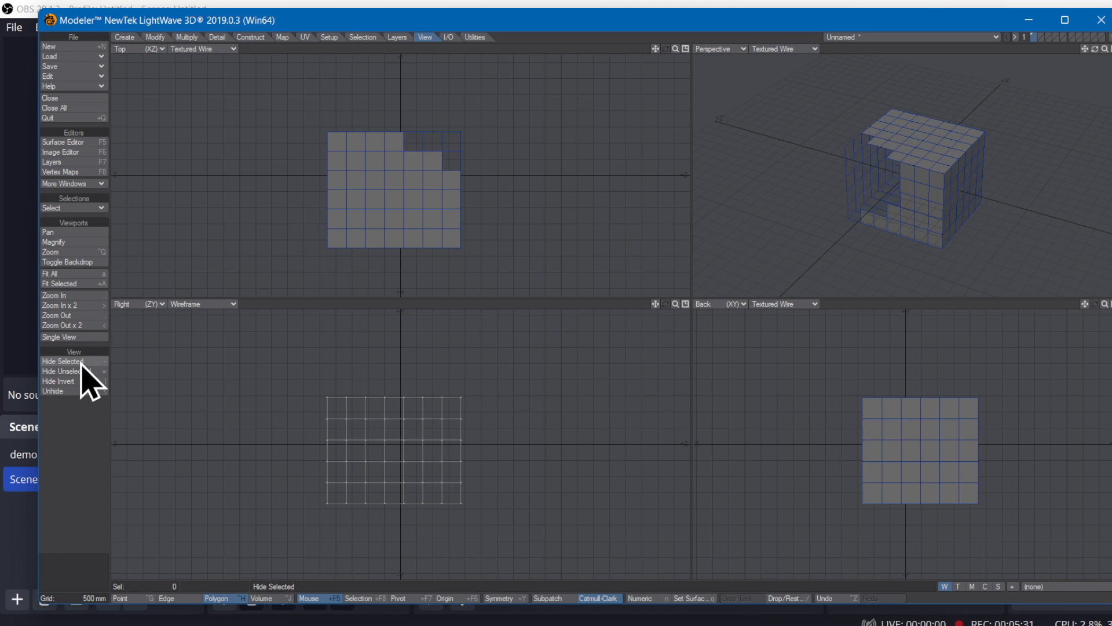
pyautogui.click(81, 372)
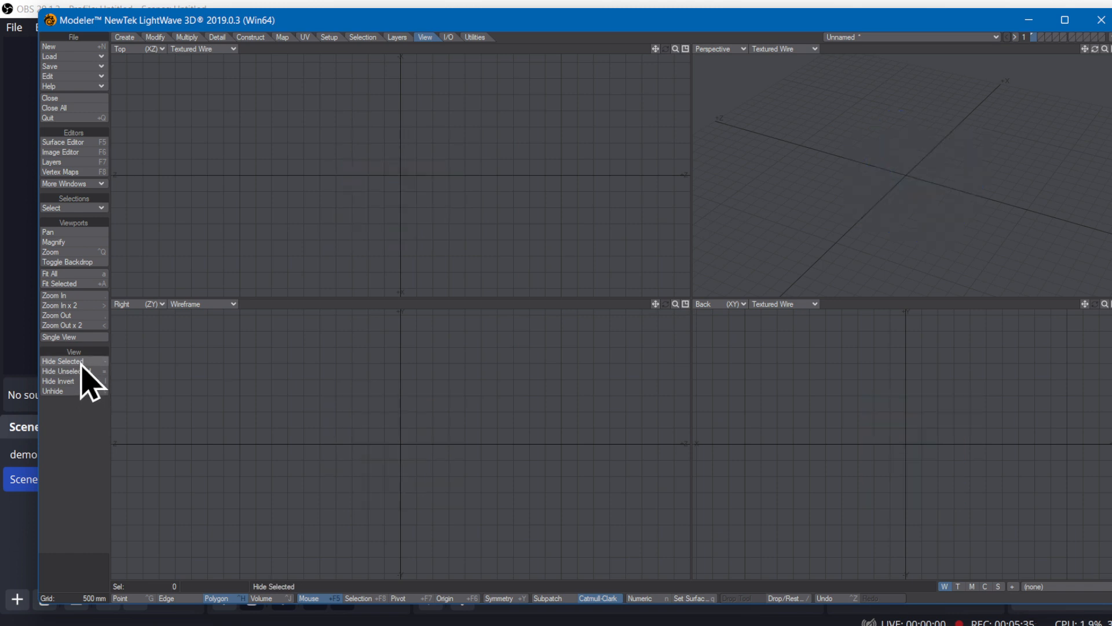
pyautogui.click(79, 391)
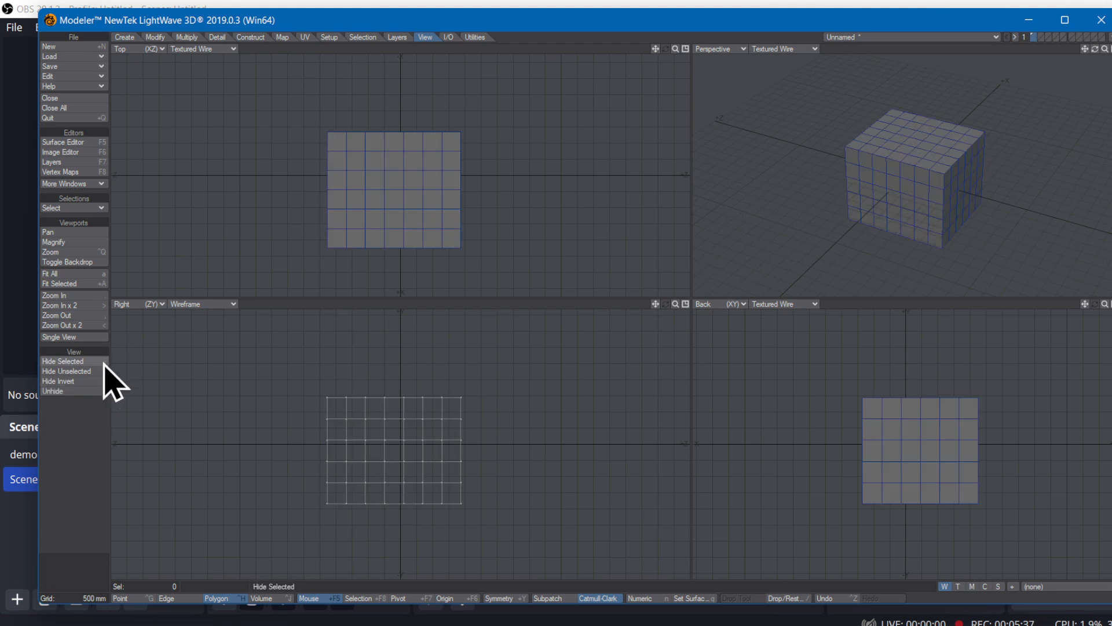